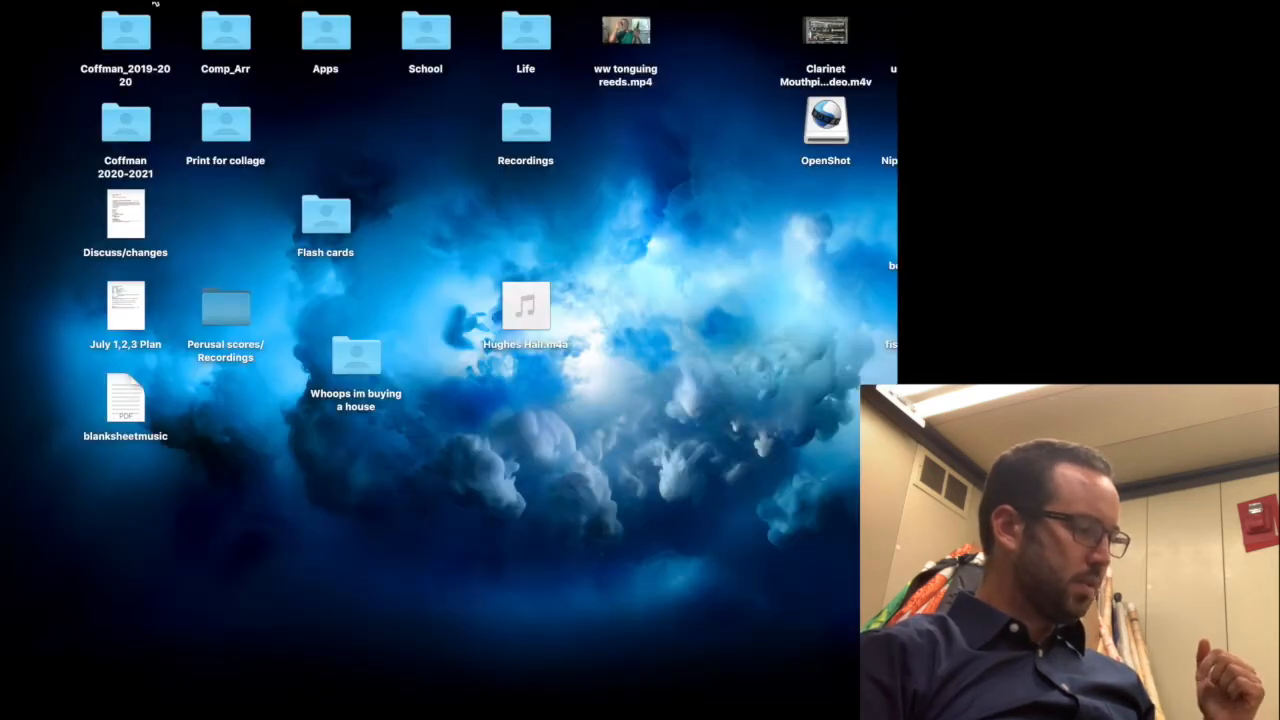
Bring the OpenShot Video Editor window forward from its Dock icon
mouse_move(10, 275)
left_click(28, 490)
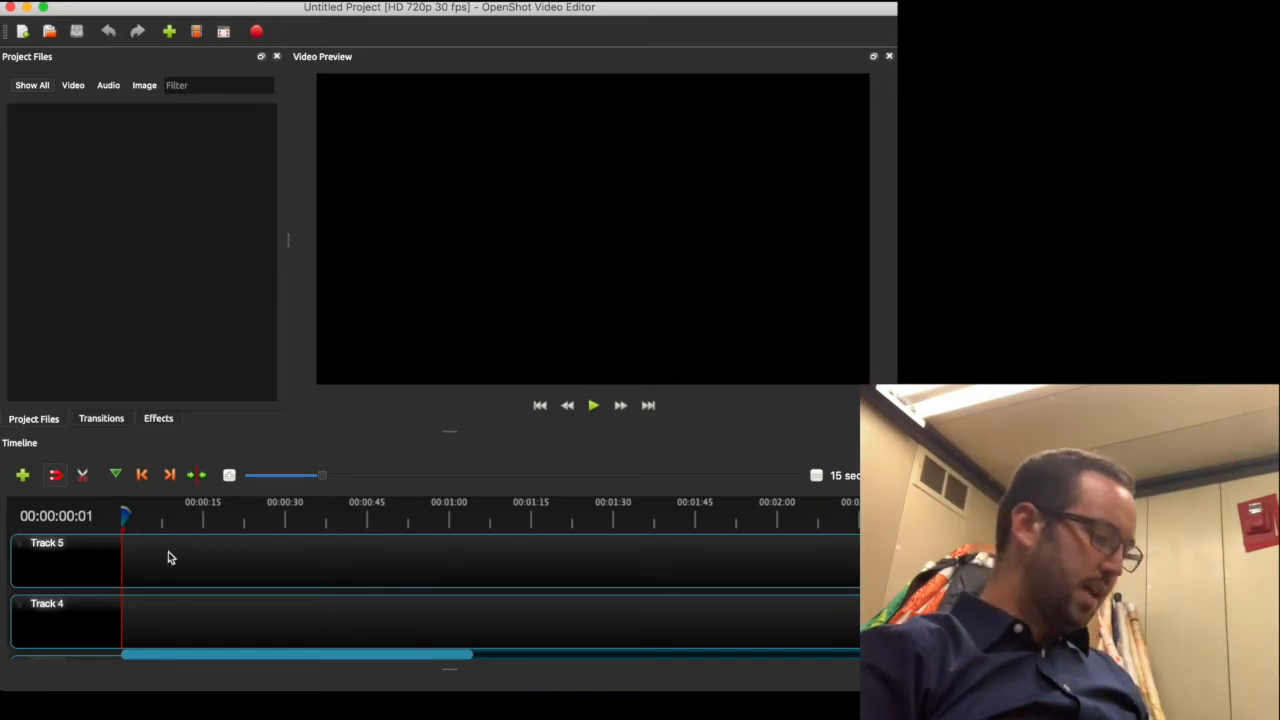
scroll(367, 571, "down", 2)
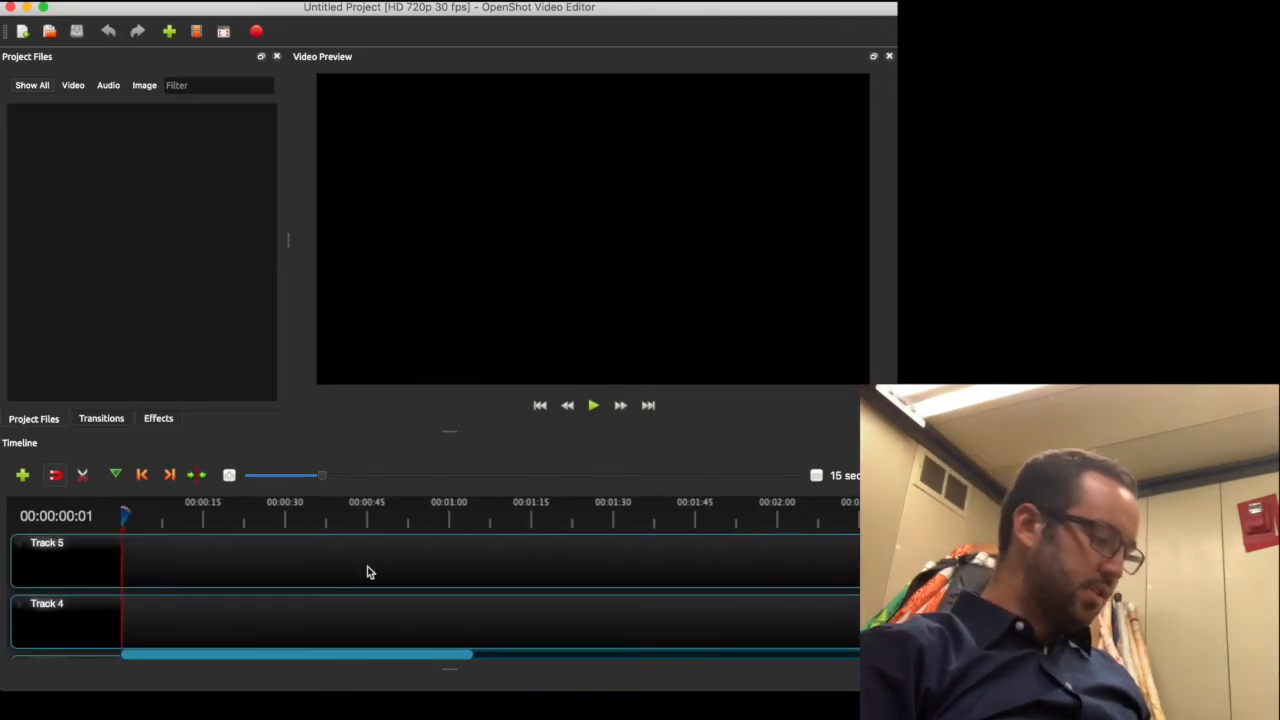
scroll(367, 571, "up", 2)
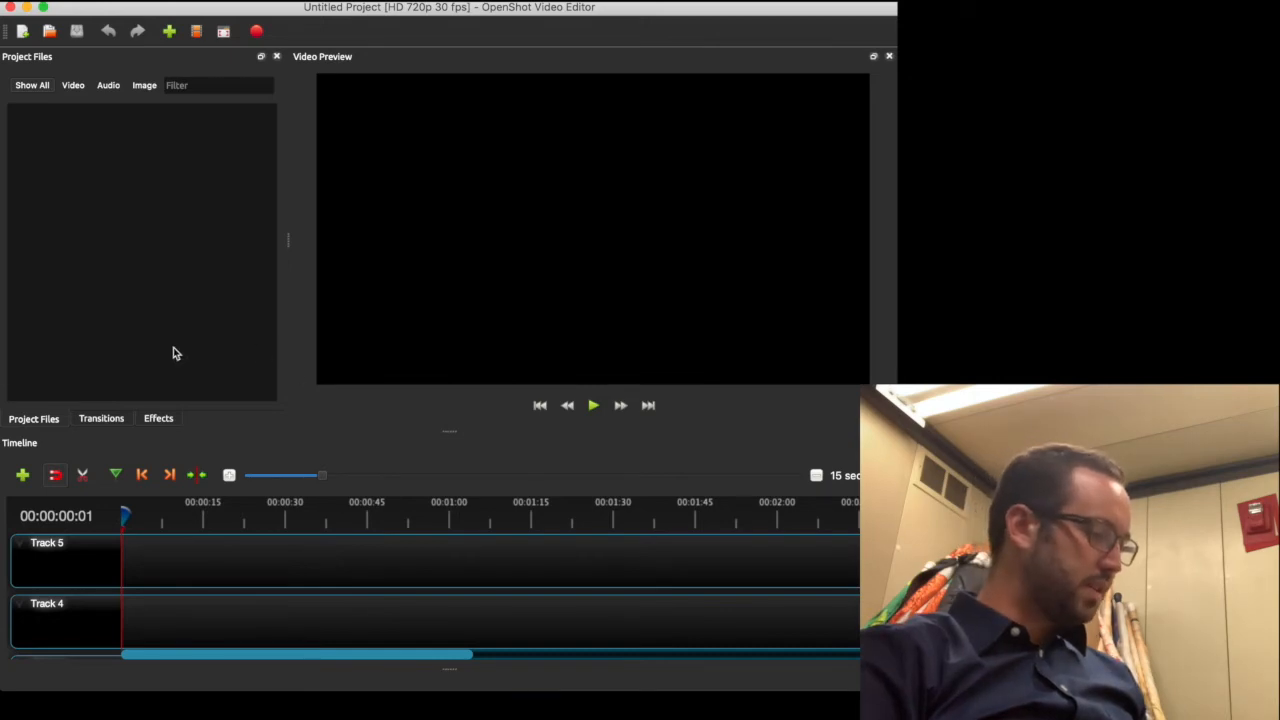
Add IMG_1665.MOV and IMG_1666.MOV from Downloads to Project Files, then swap their order
mouse_move(3, 373)
left_click(23, 606)
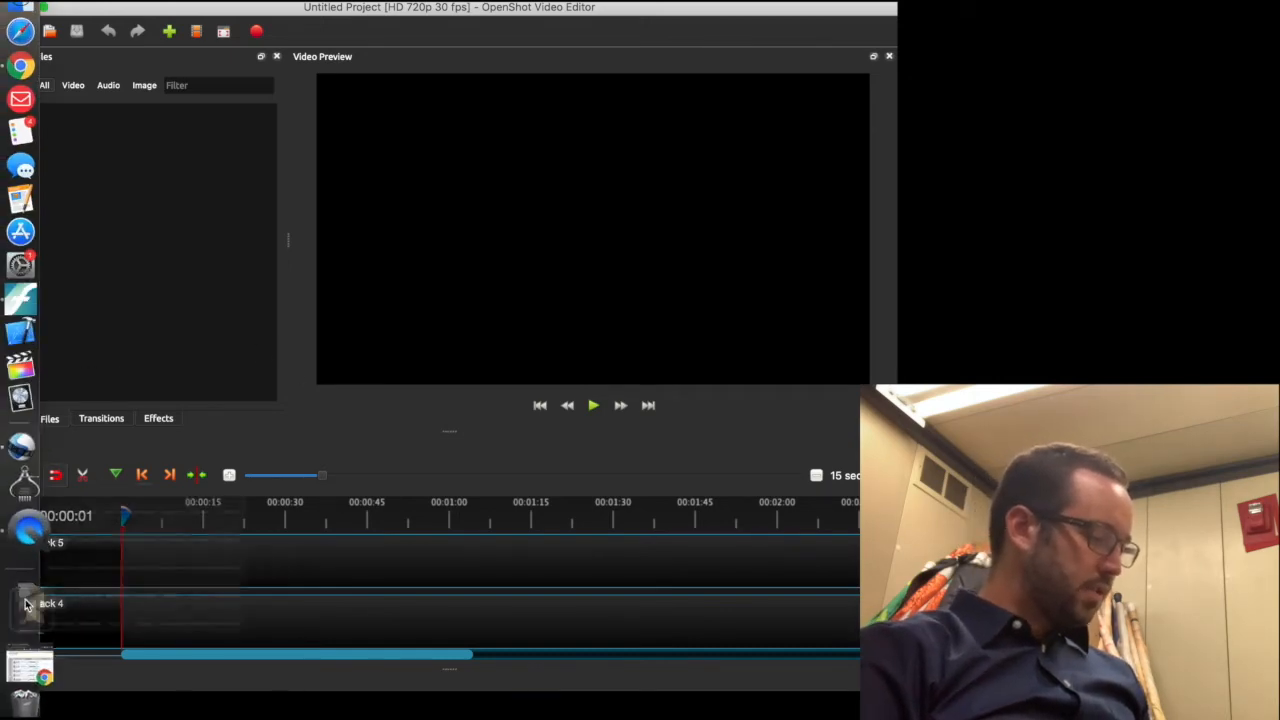
left_click_drag(141, 212, 135, 205)
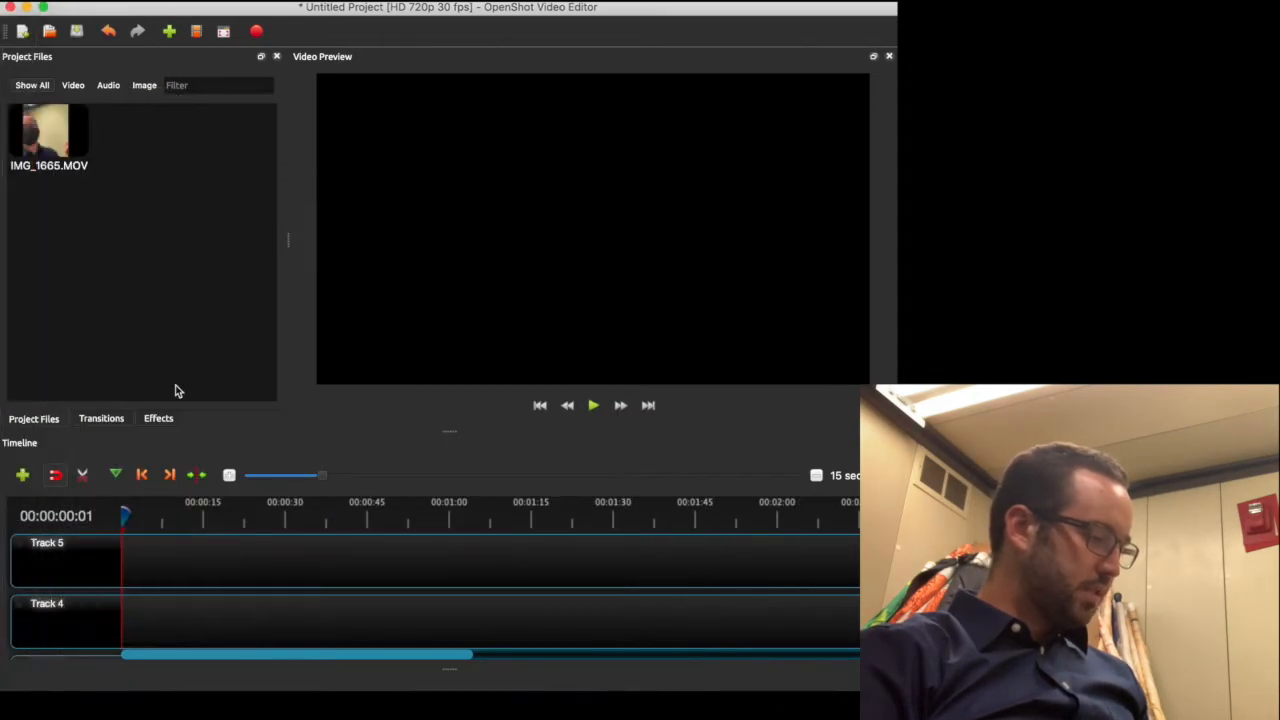
left_click(14, 612)
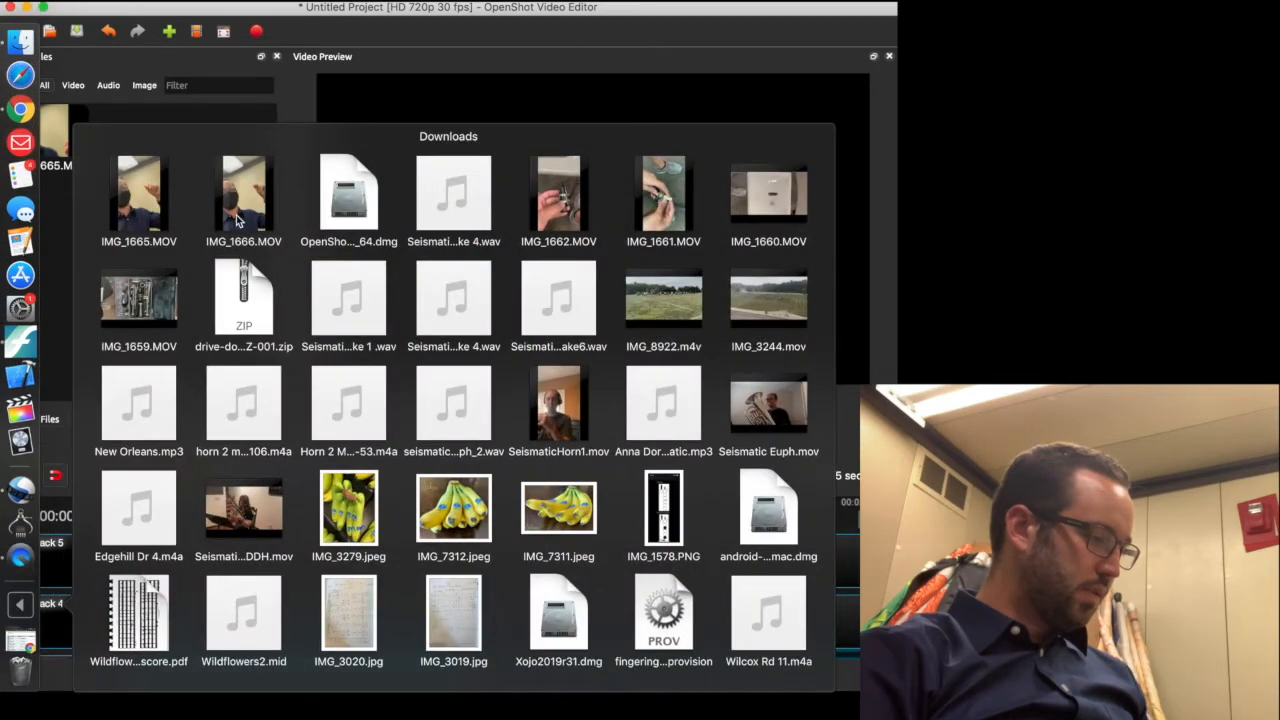
left_click_drag(236, 215, 200, 190)
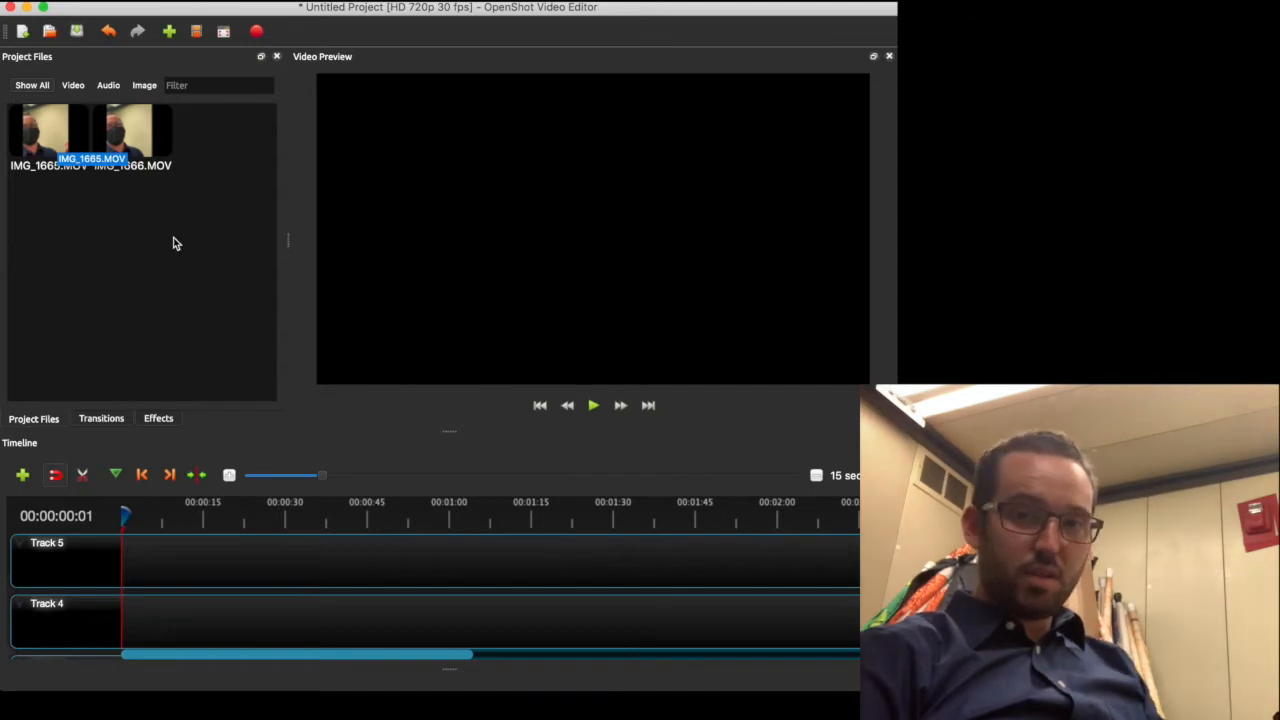
left_click(60, 145)
mouse_move(60, 145)
left_mouse_down()
mouse_move(98, 134)
mouse_move(138, 145)
mouse_move(51, 164)
left_mouse_up()
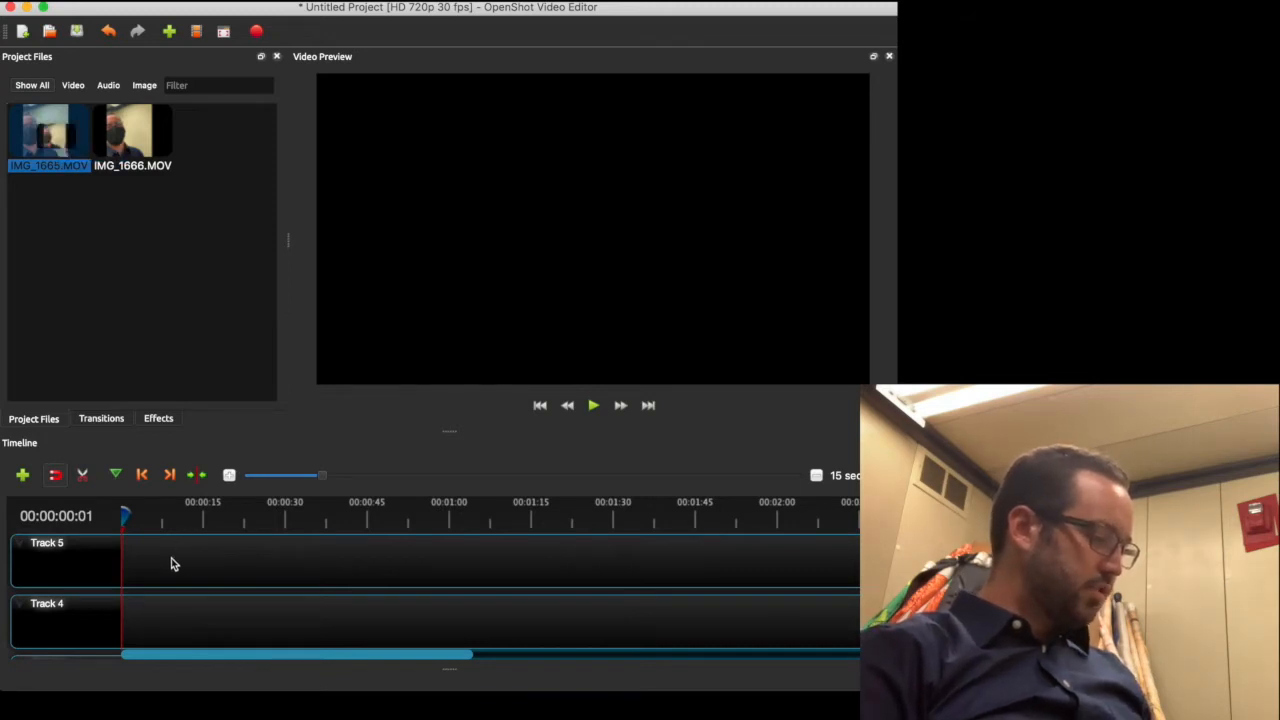
Place IMG_1665.MOV at 00:00:00 on Track 5 and IMG_1666.MOV at 00:00:00 on Track 4
mouse_move(155, 567)
left_mouse_down()
mouse_move(100, 561)
mouse_move(137, 564)
left_mouse_up()
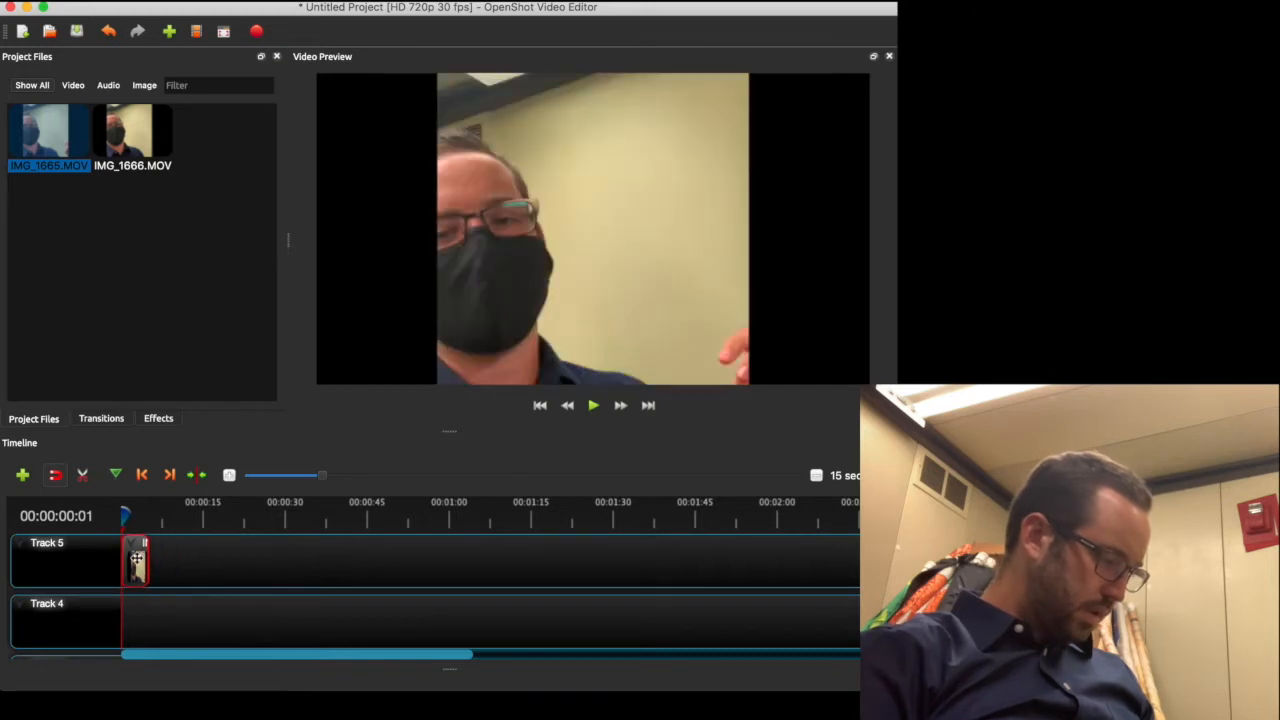
left_click(146, 137)
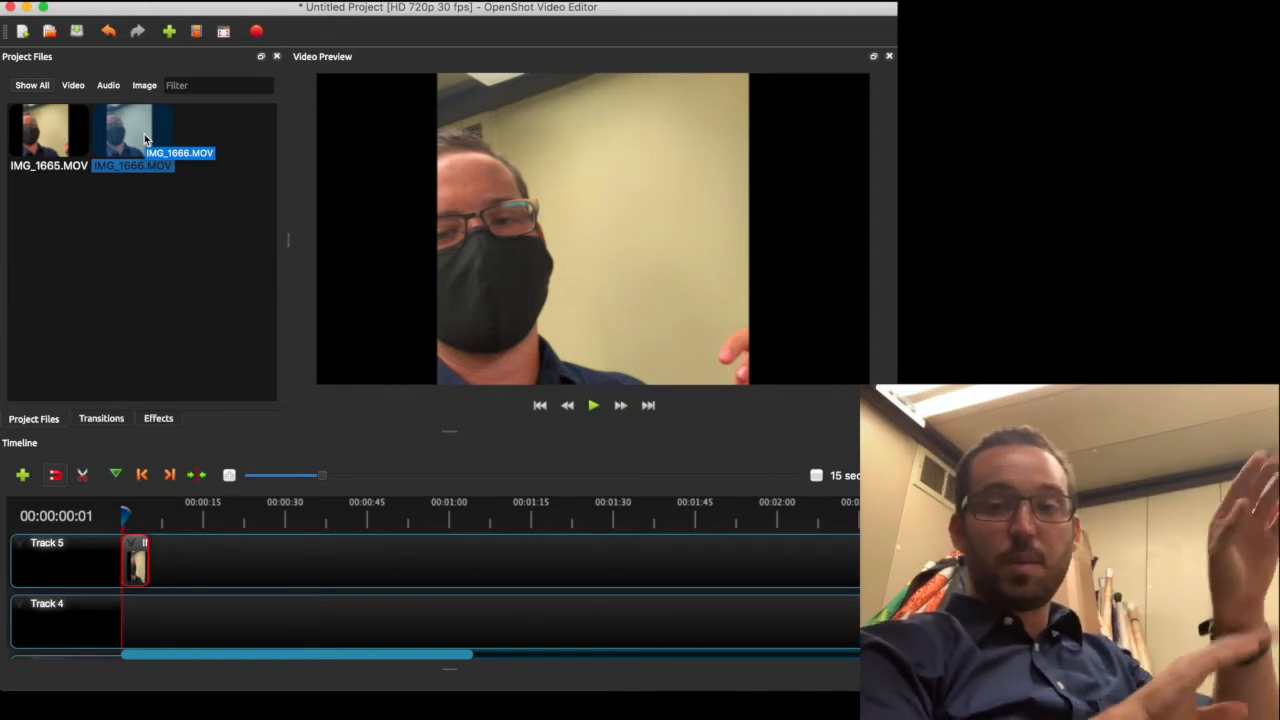
left_click_drag(144, 132, 123, 628)
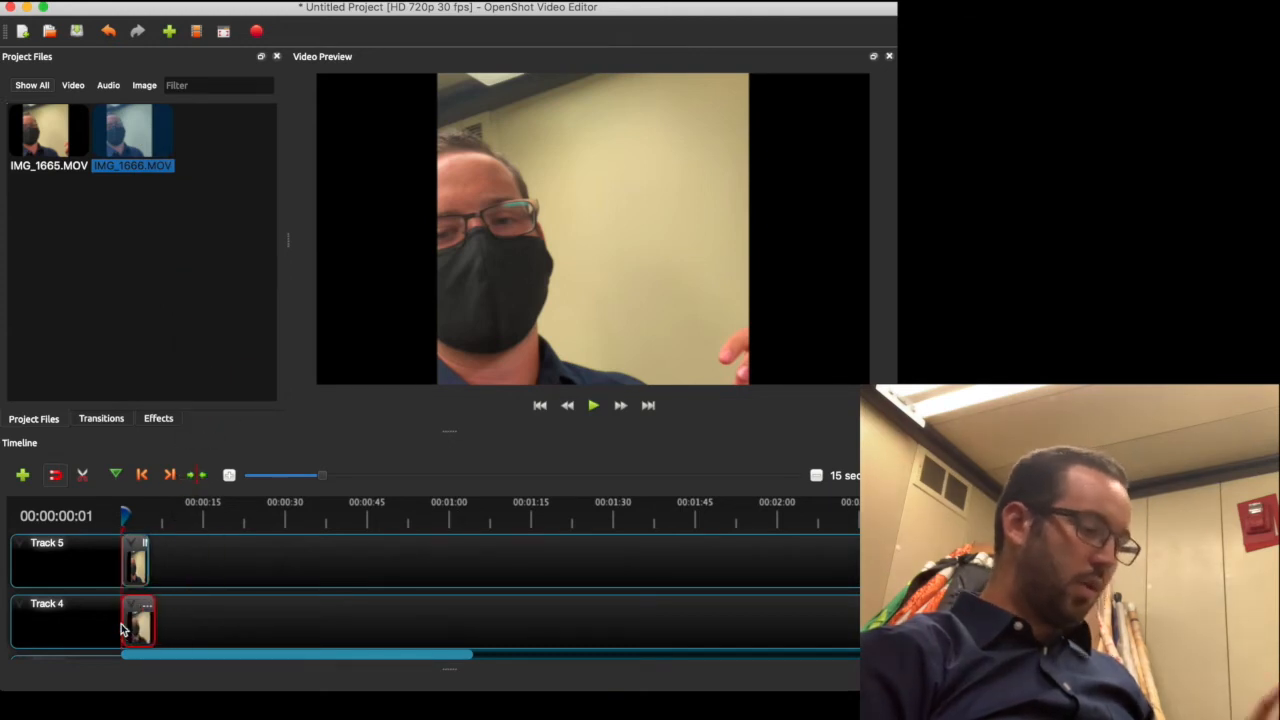
mouse_move(124, 515)
left_mouse_down()
mouse_move(149, 515)
mouse_move(124, 517)
left_mouse_up()
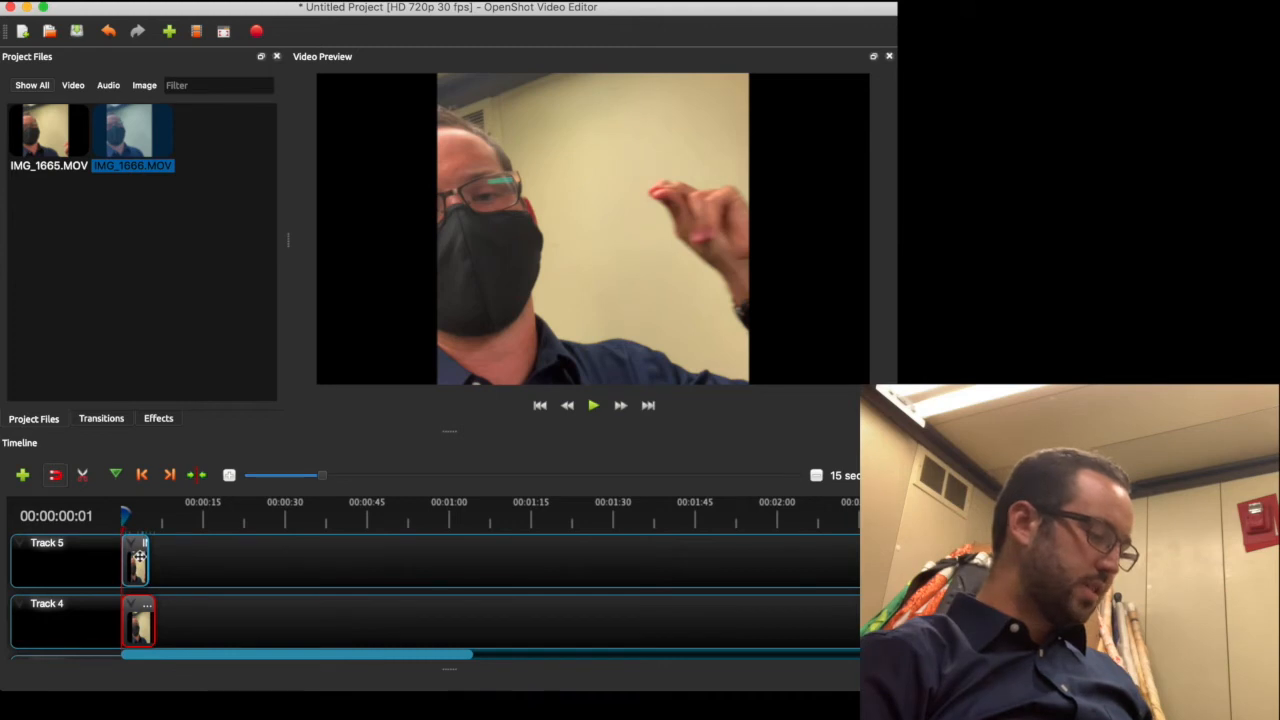
Set the Track 5 clip to Layout 1/4 Size - Top Left and the Track 4 clip to 1/4 Size - Top Right
right_click(137, 563)
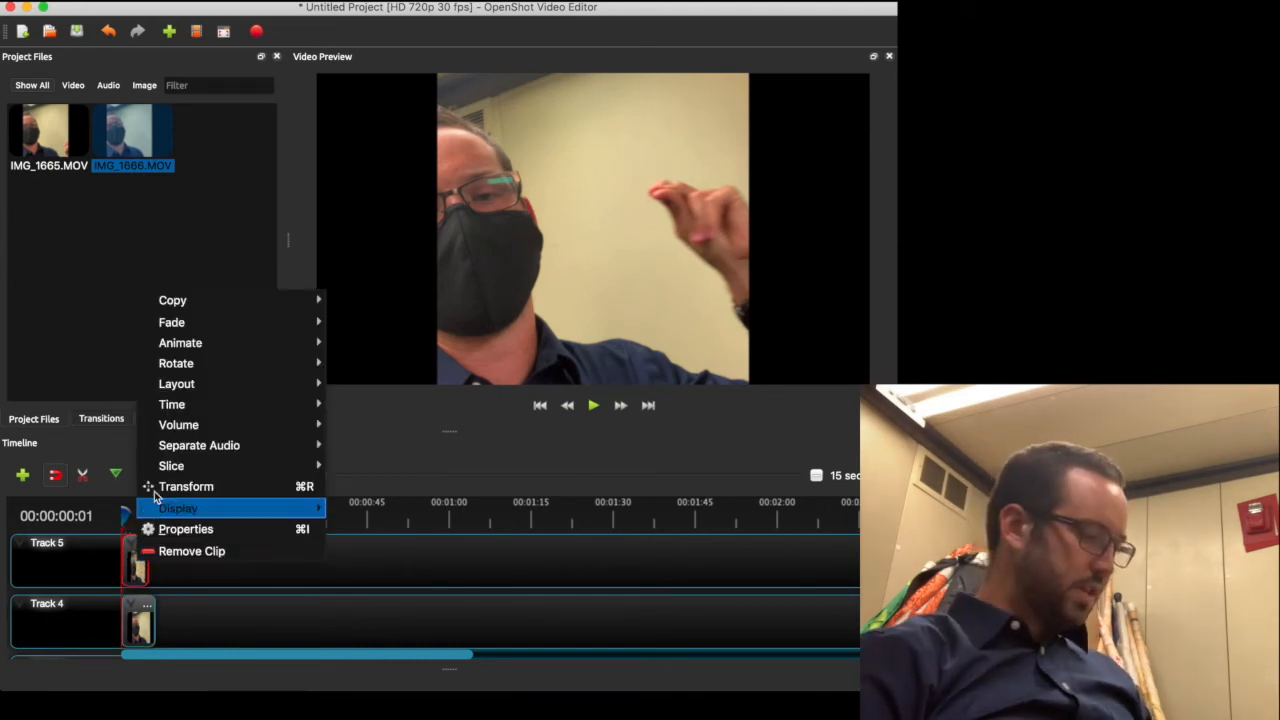
mouse_move(199, 385)
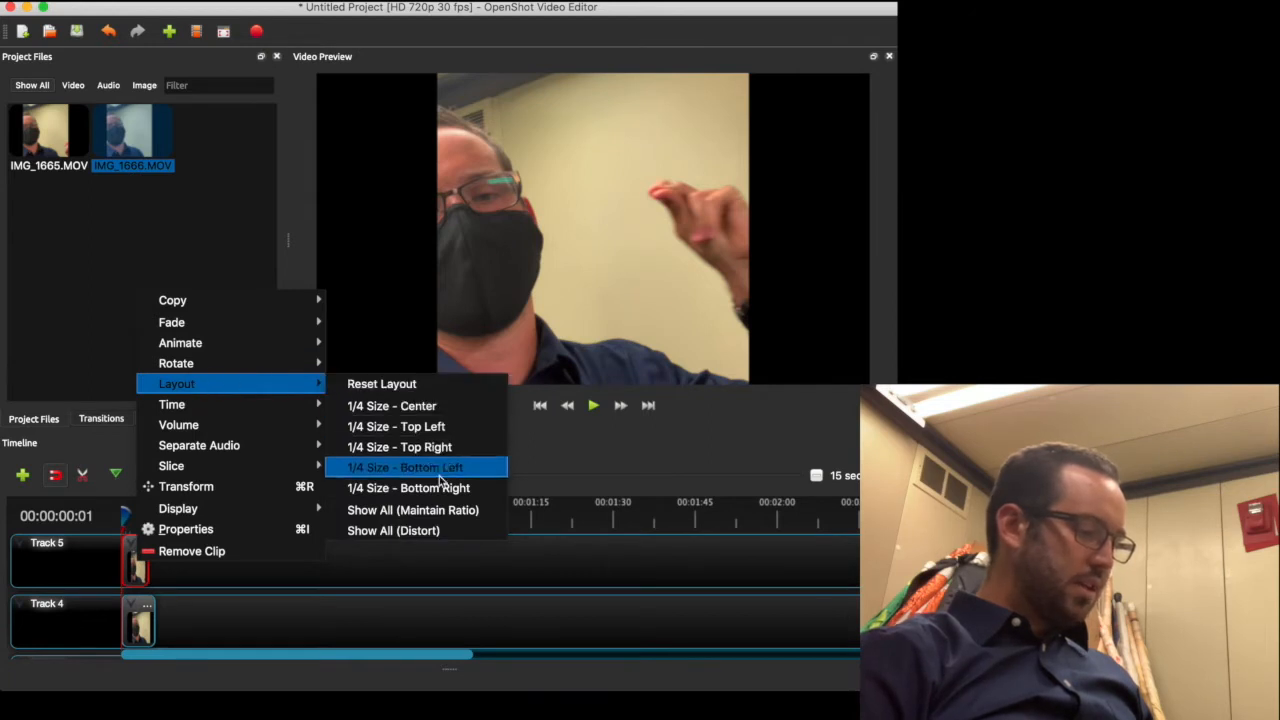
left_click(470, 438)
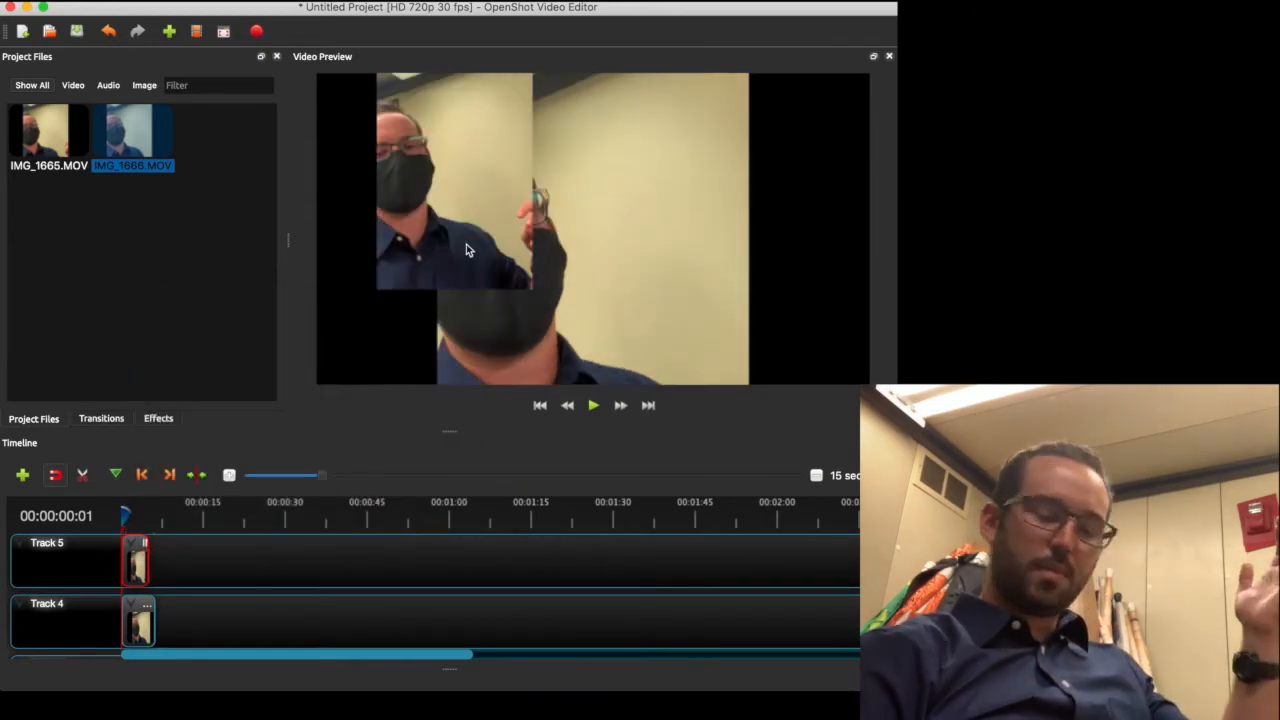
left_click(139, 621)
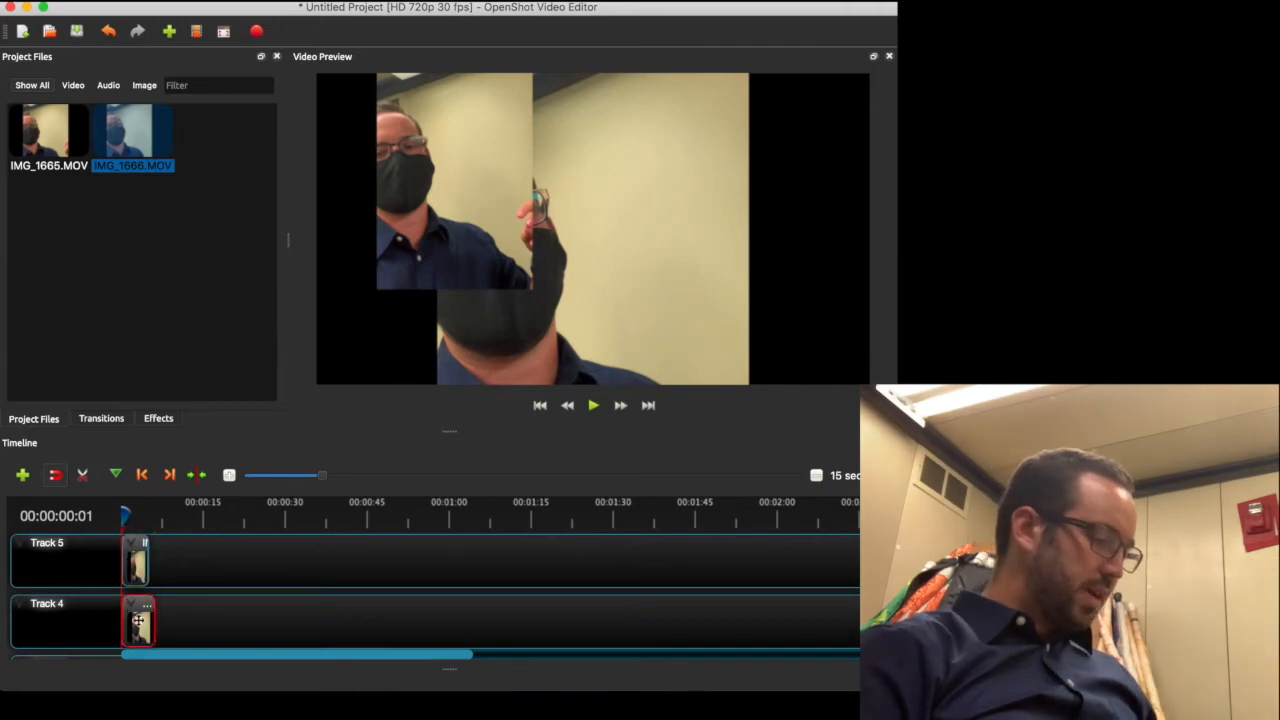
right_click(139, 621)
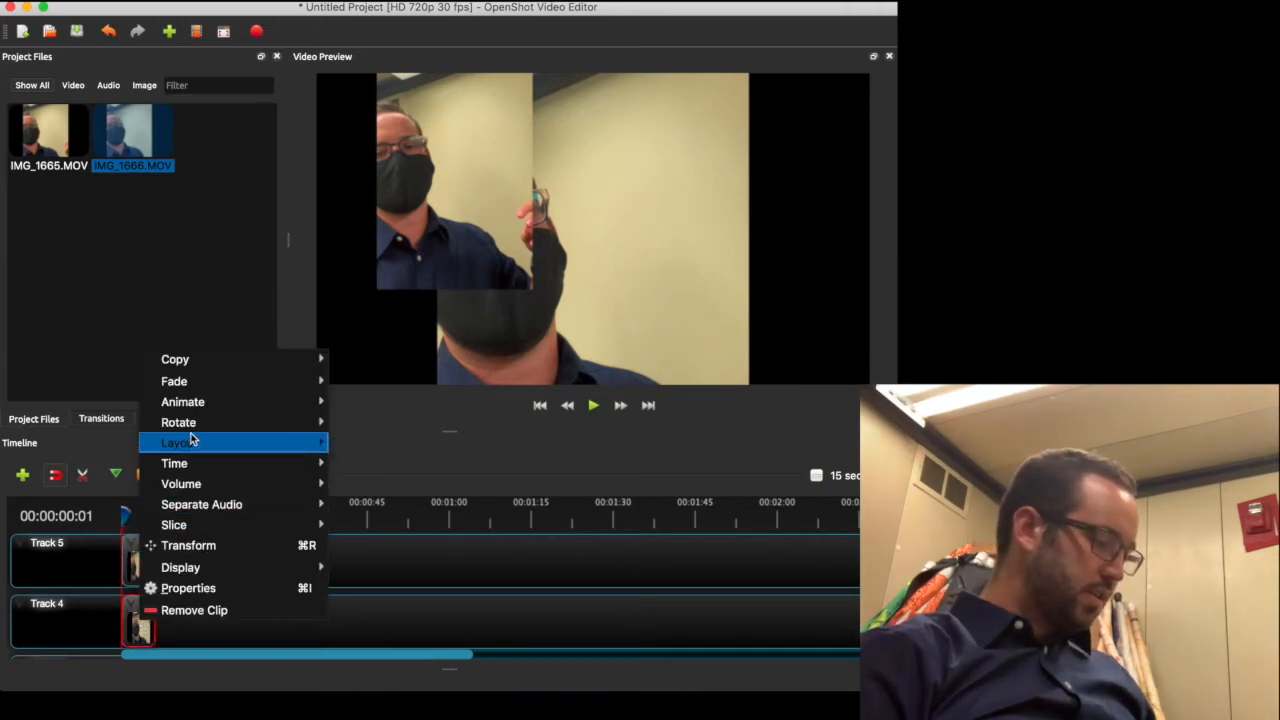
mouse_move(297, 442)
left_click(444, 509)
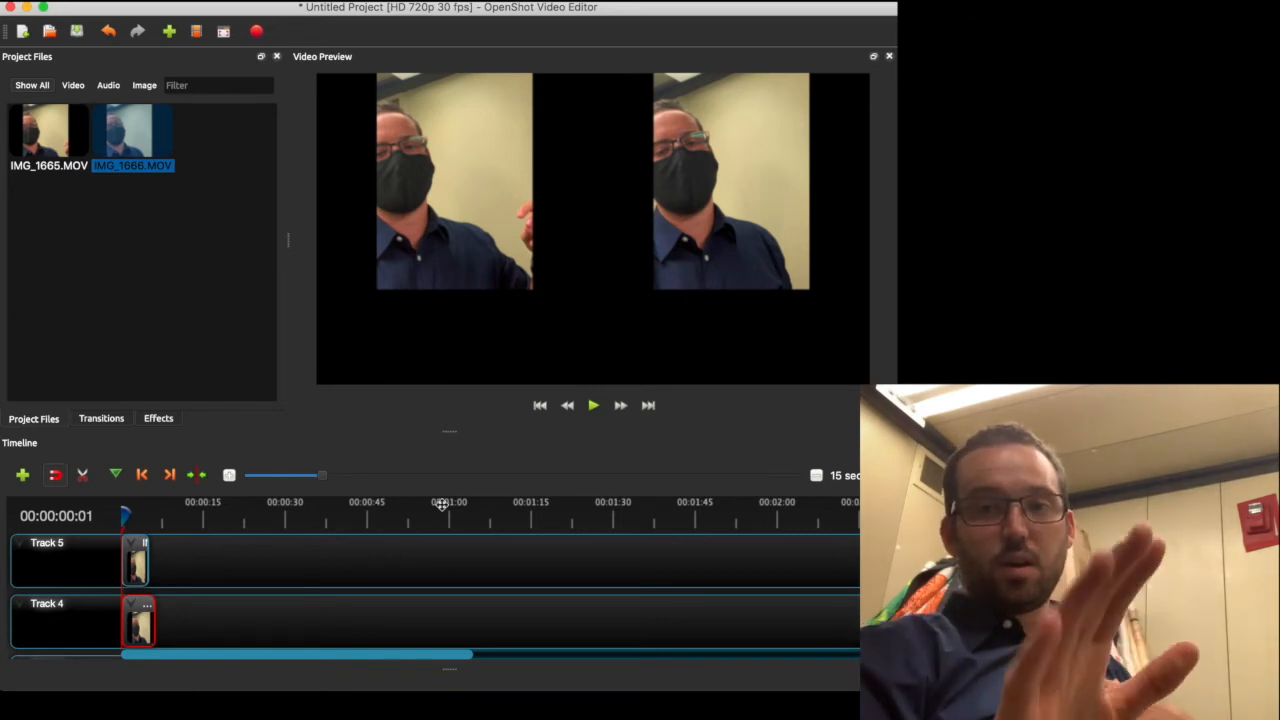
Dismiss the Track 5 clip menu unchanged, then pause the playing preview at 00:00:04:04
right_click(129, 560)
mouse_move(197, 384)
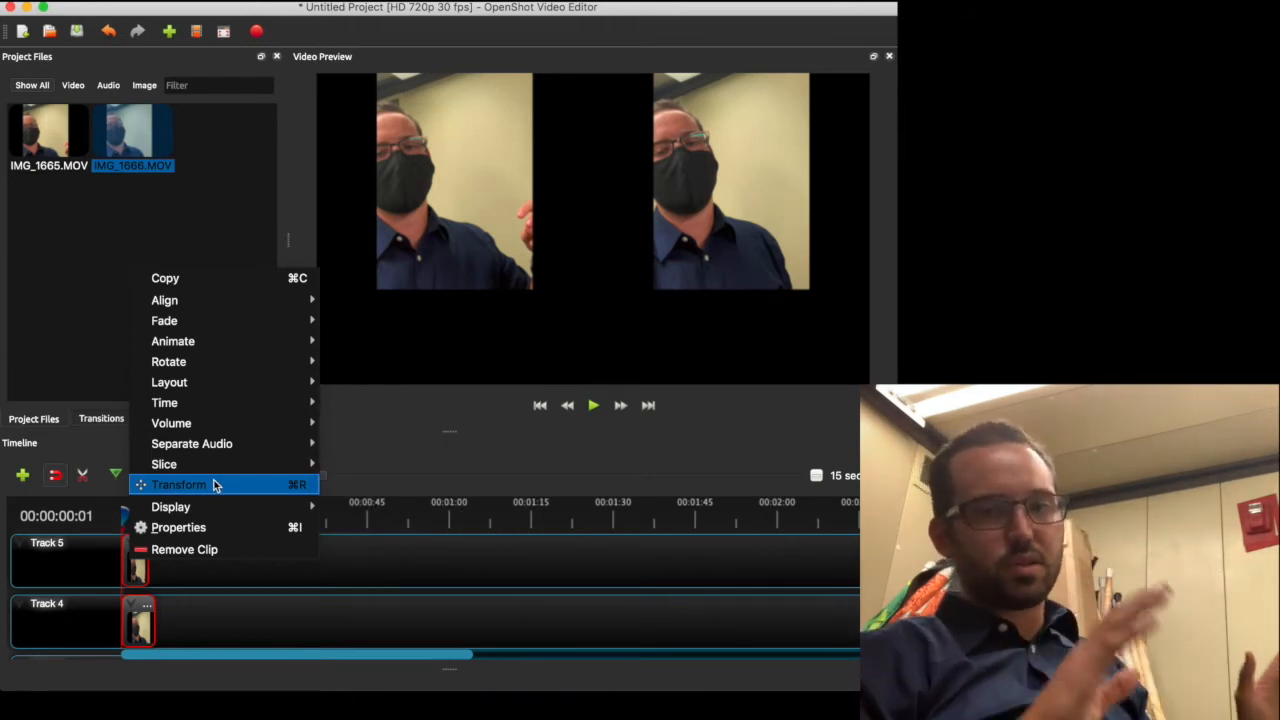
left_click(485, 262)
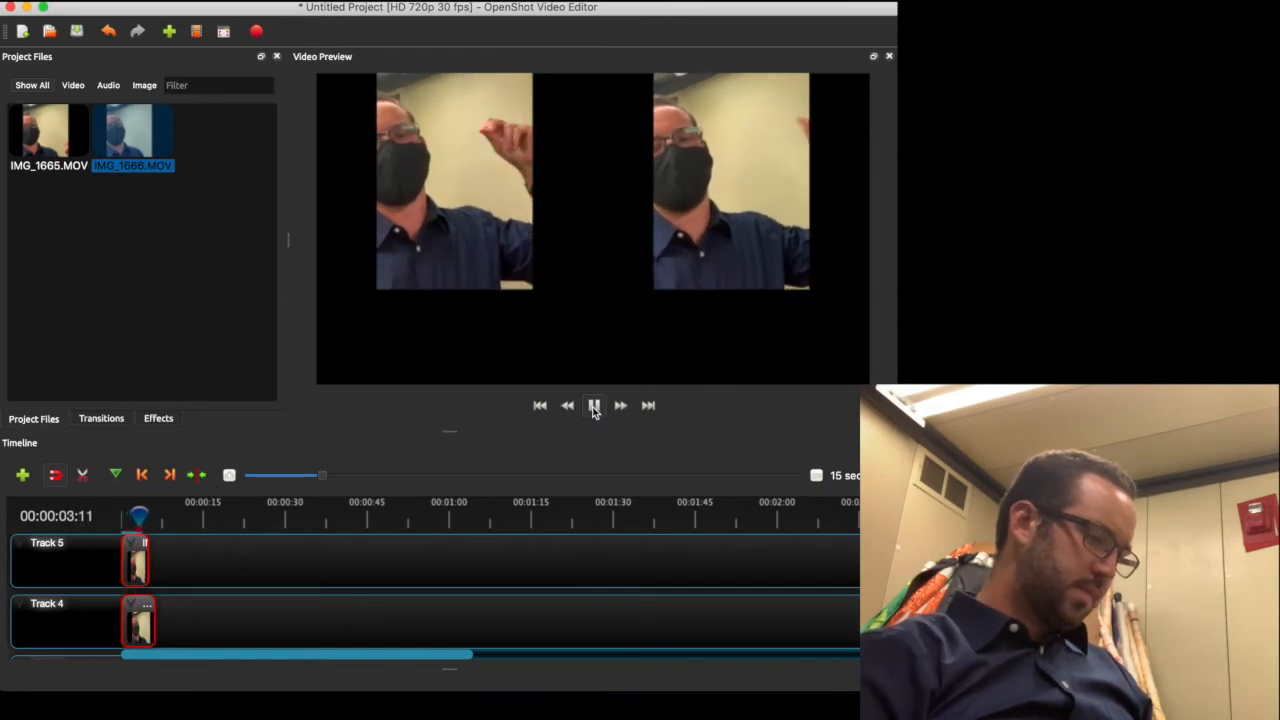
left_click(594, 406)
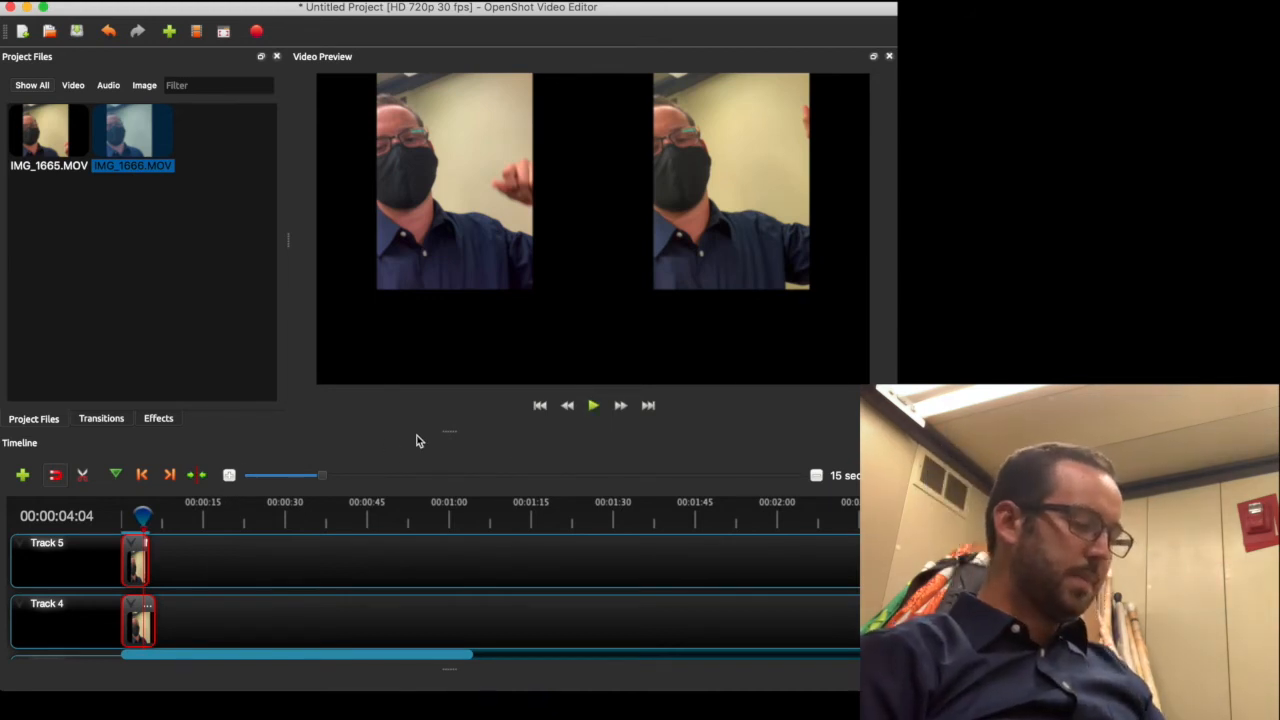
Zoom the timeline in, rewind the playhead, and move IMG_1666.MOV on Track 4 to about 00:00:06
left_click(230, 476)
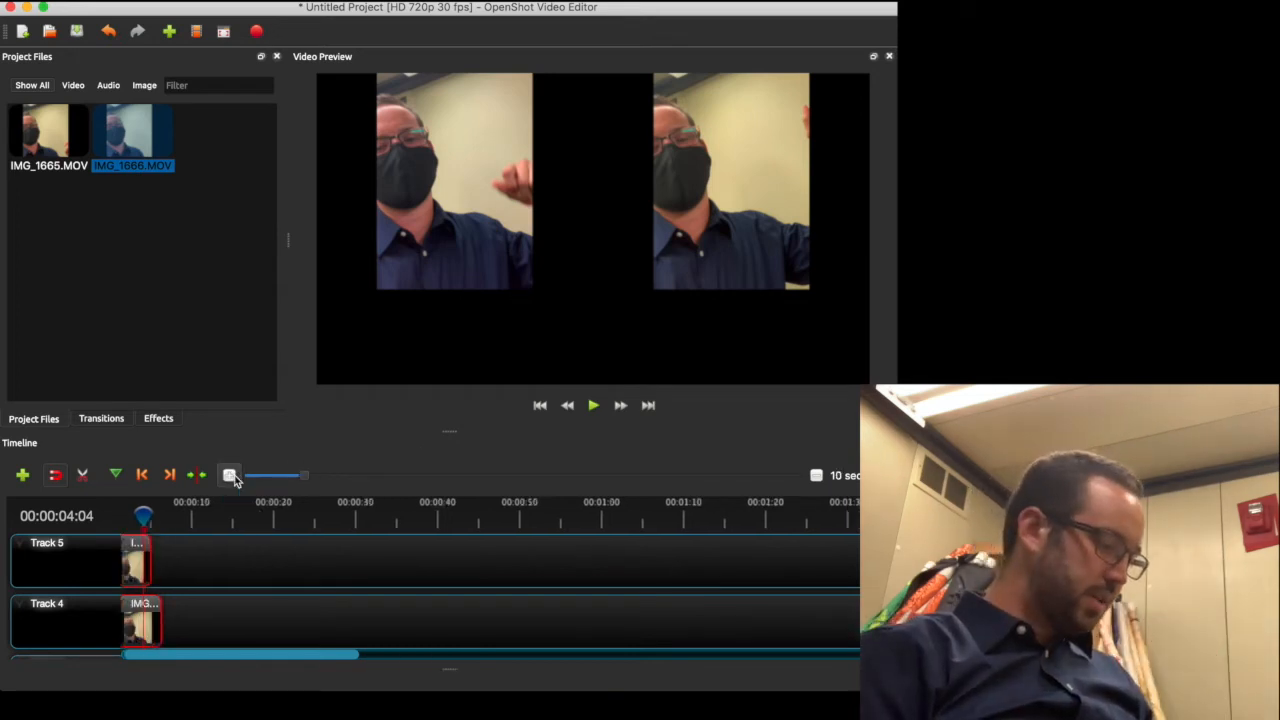
left_click(230, 476)
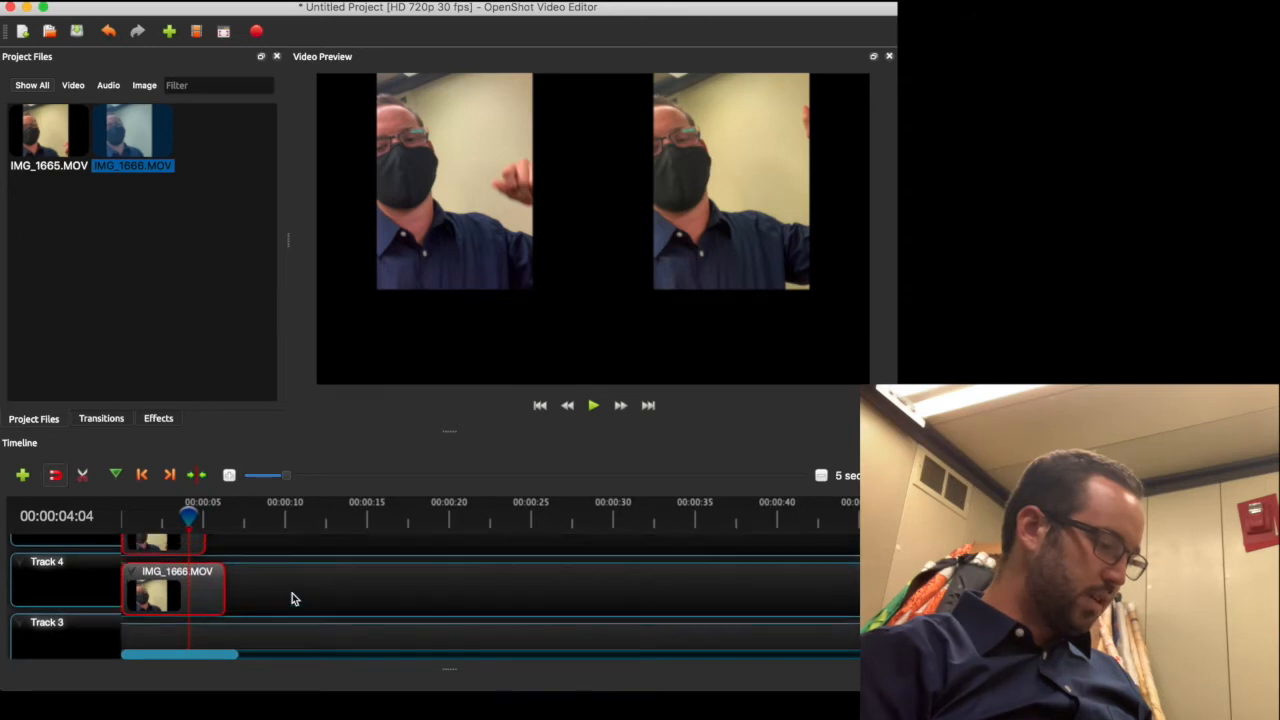
left_click(230, 476)
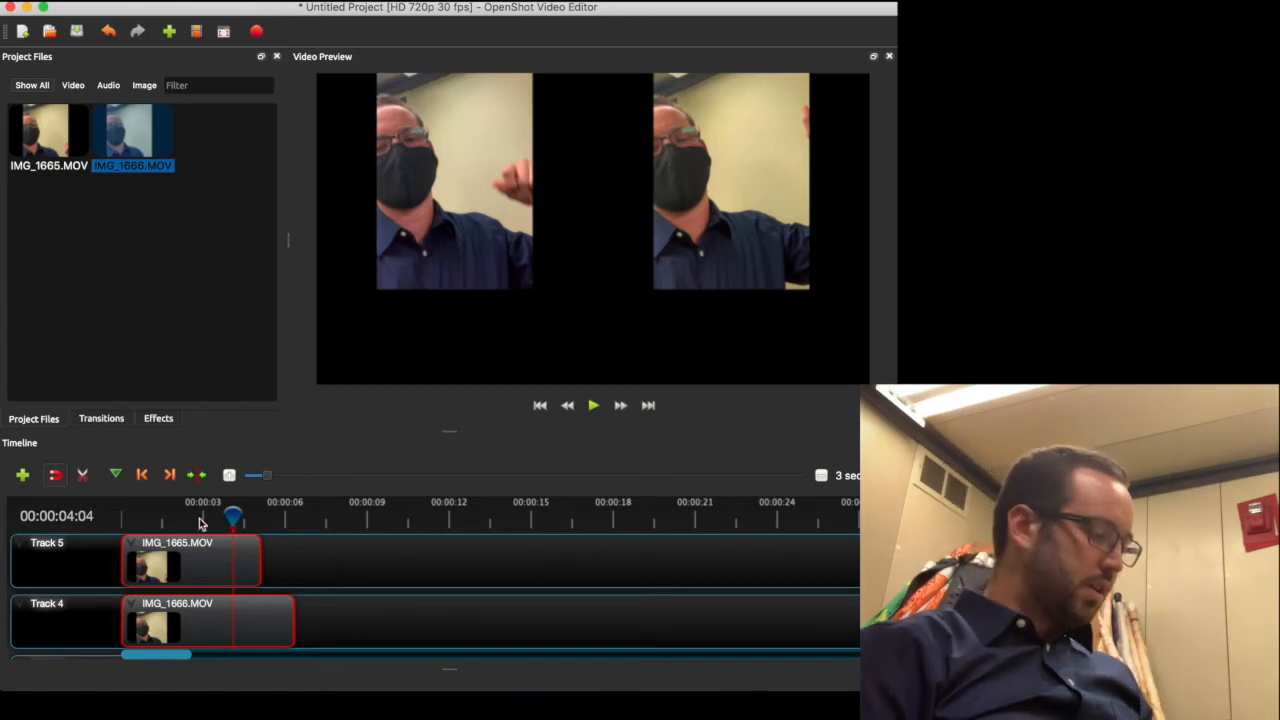
left_click_drag(235, 516, 121, 533)
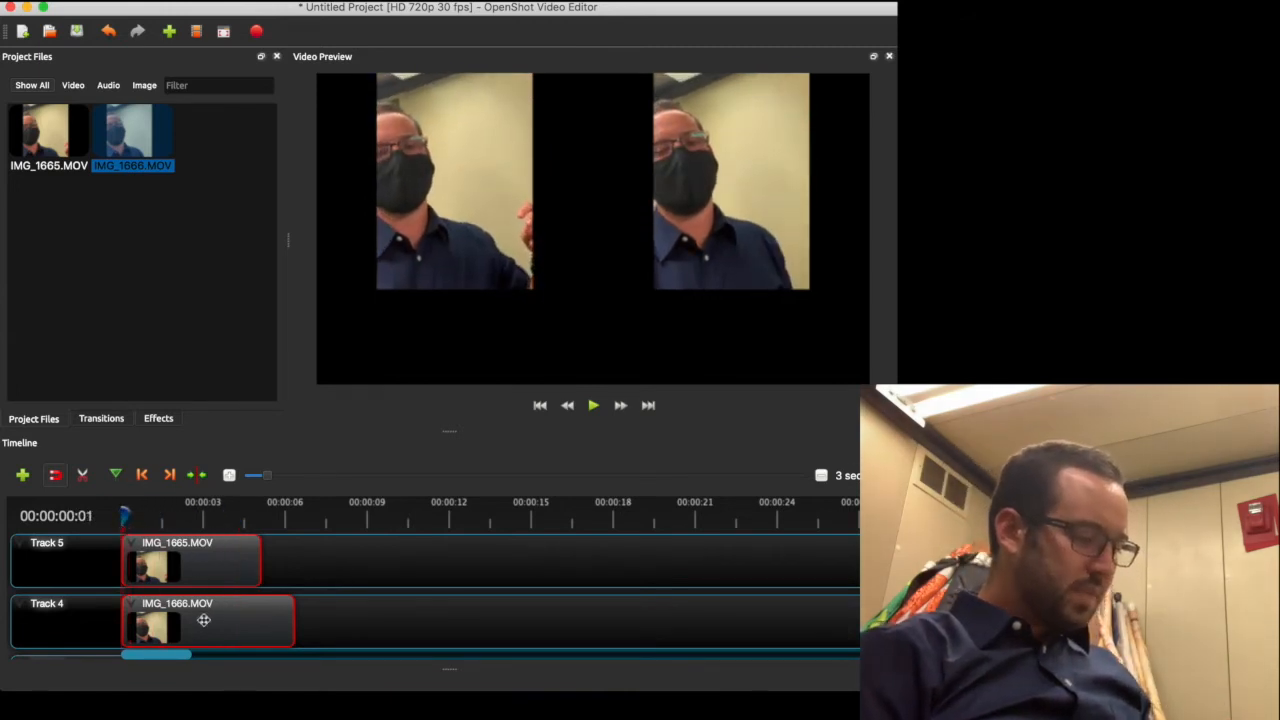
left_click(331, 628)
left_click_drag(234, 619, 417, 609)
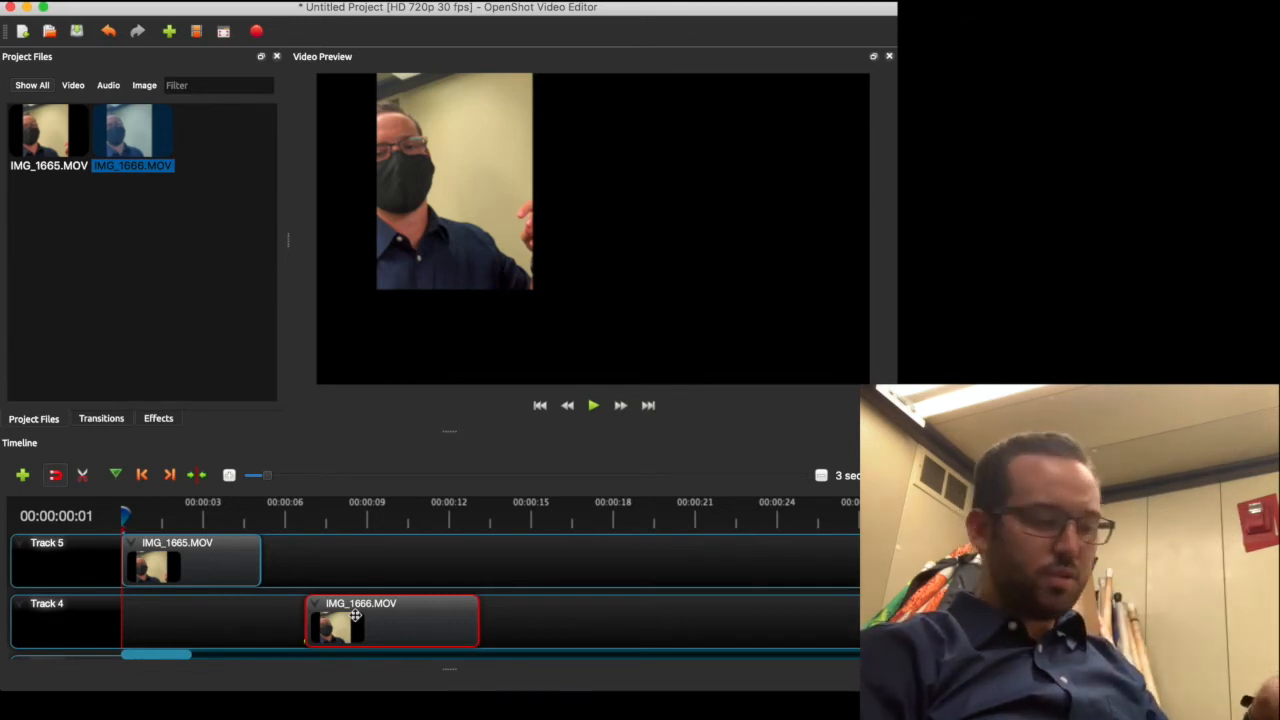
Return IMG_1666.MOV to the timeline start and preview the clips briefly
left_click_drag(381, 616, 198, 616)
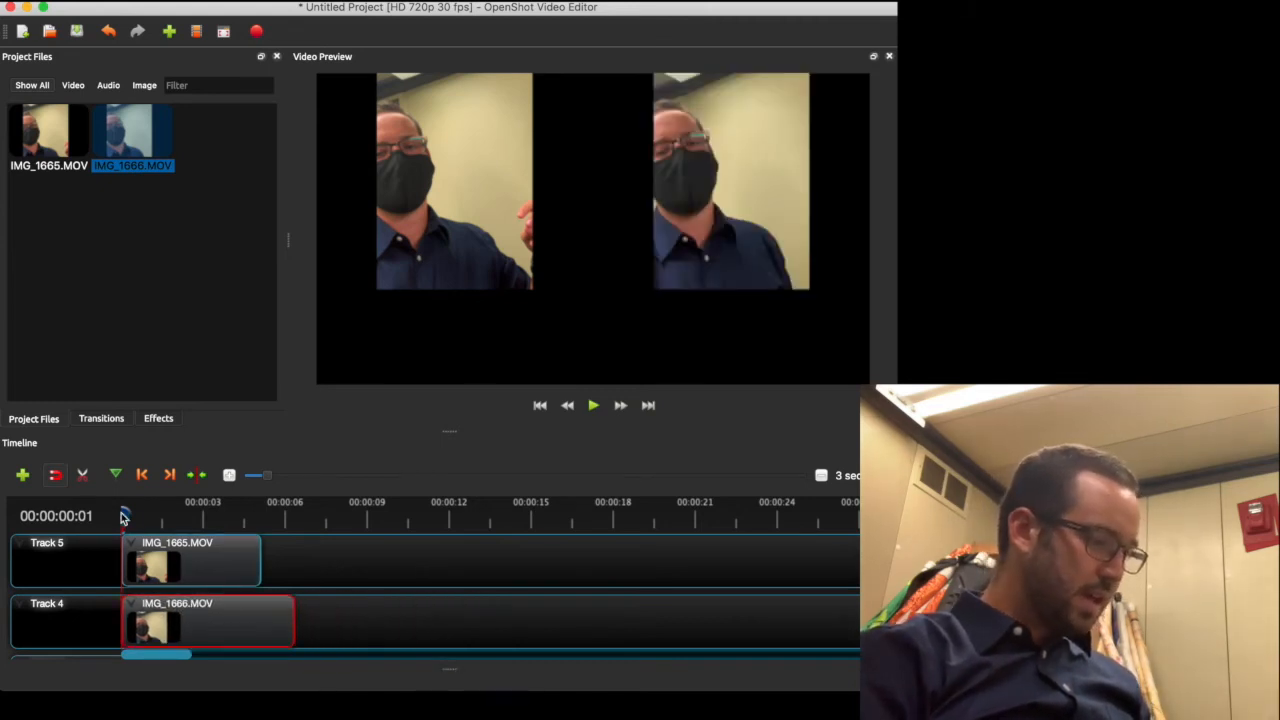
key("space")
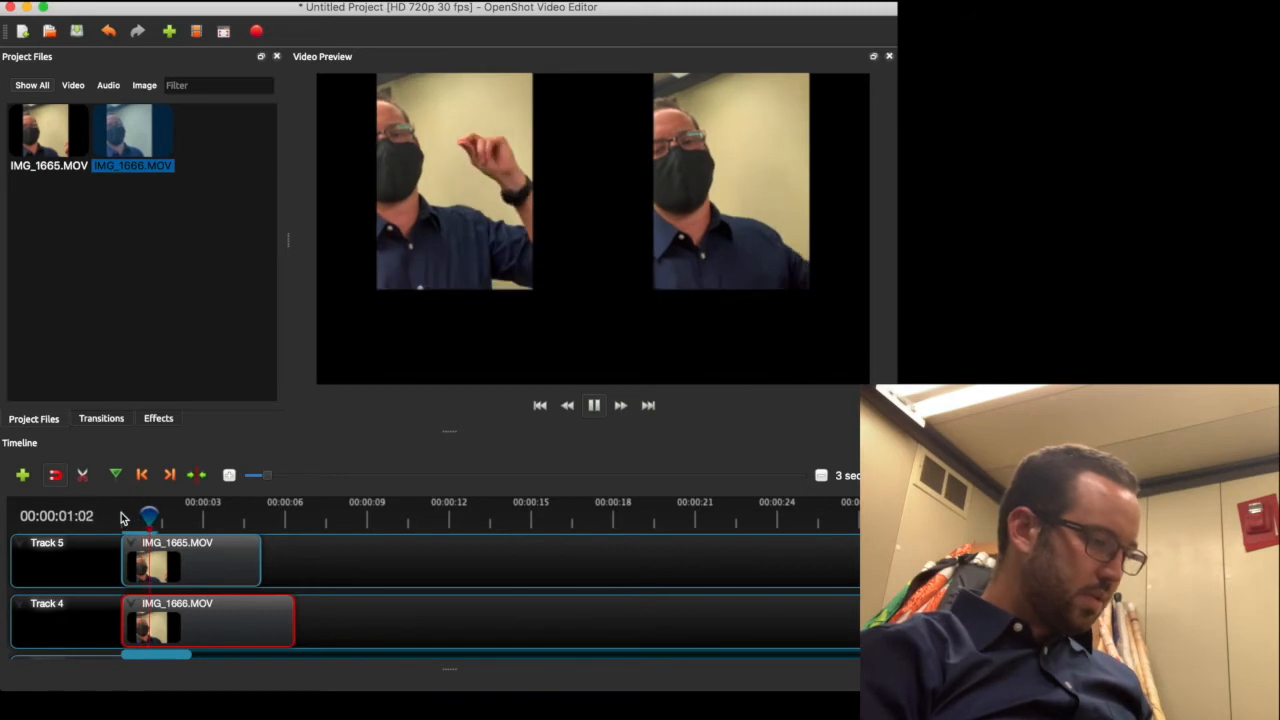
key("space")
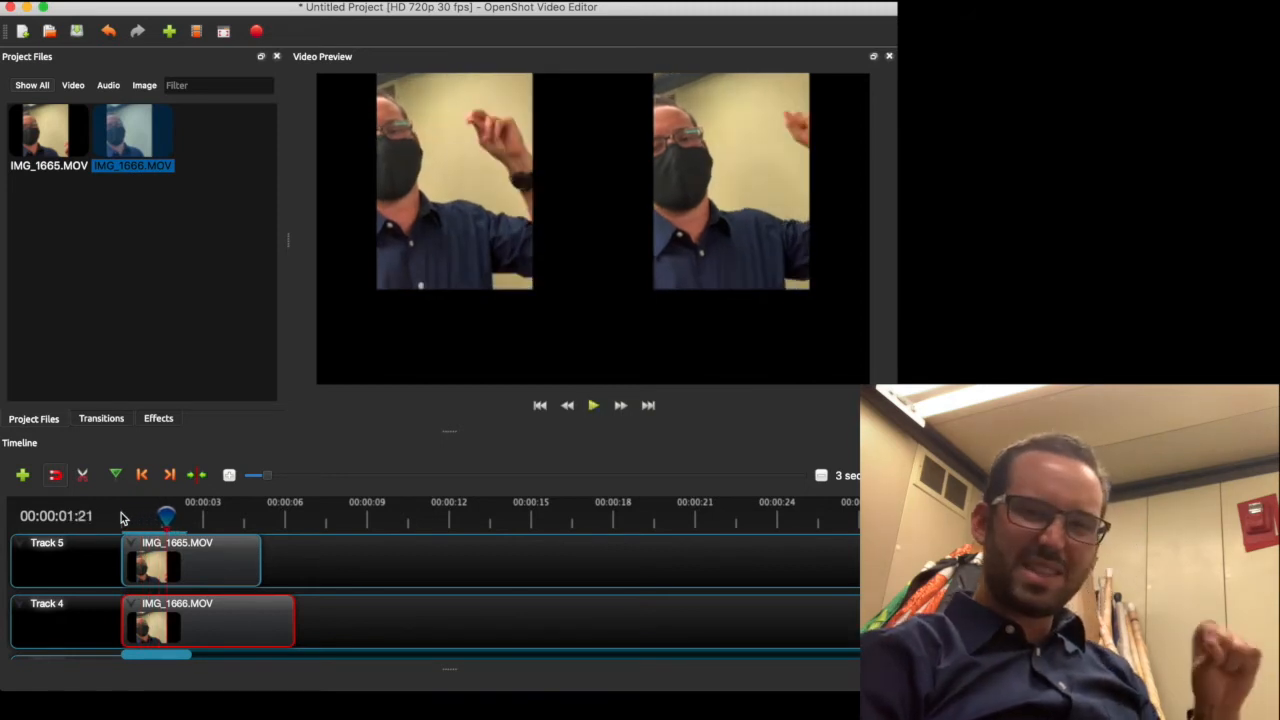
Test shifting IMG_1665.MOV slightly later on Track 5, play it, then restore it to the start
left_click(186, 561)
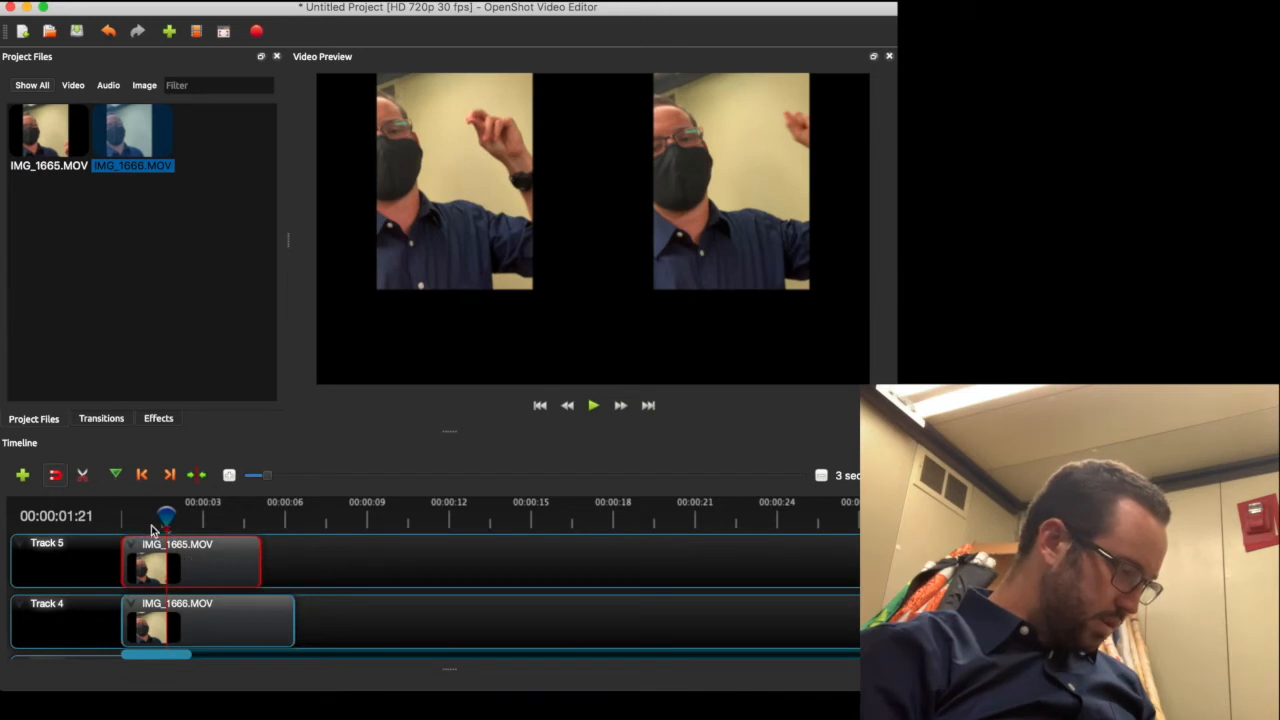
left_click_drag(164, 516, 129, 519)
key("Right")
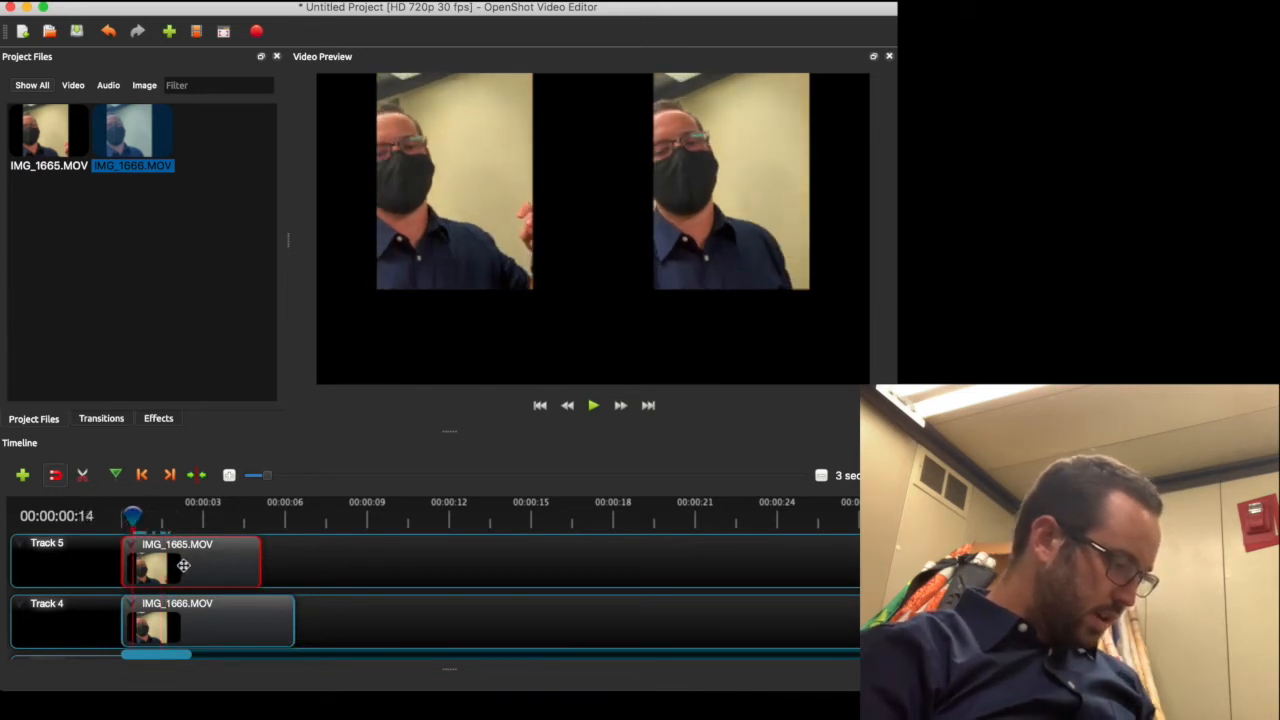
left_click_drag(184, 566, 187, 565)
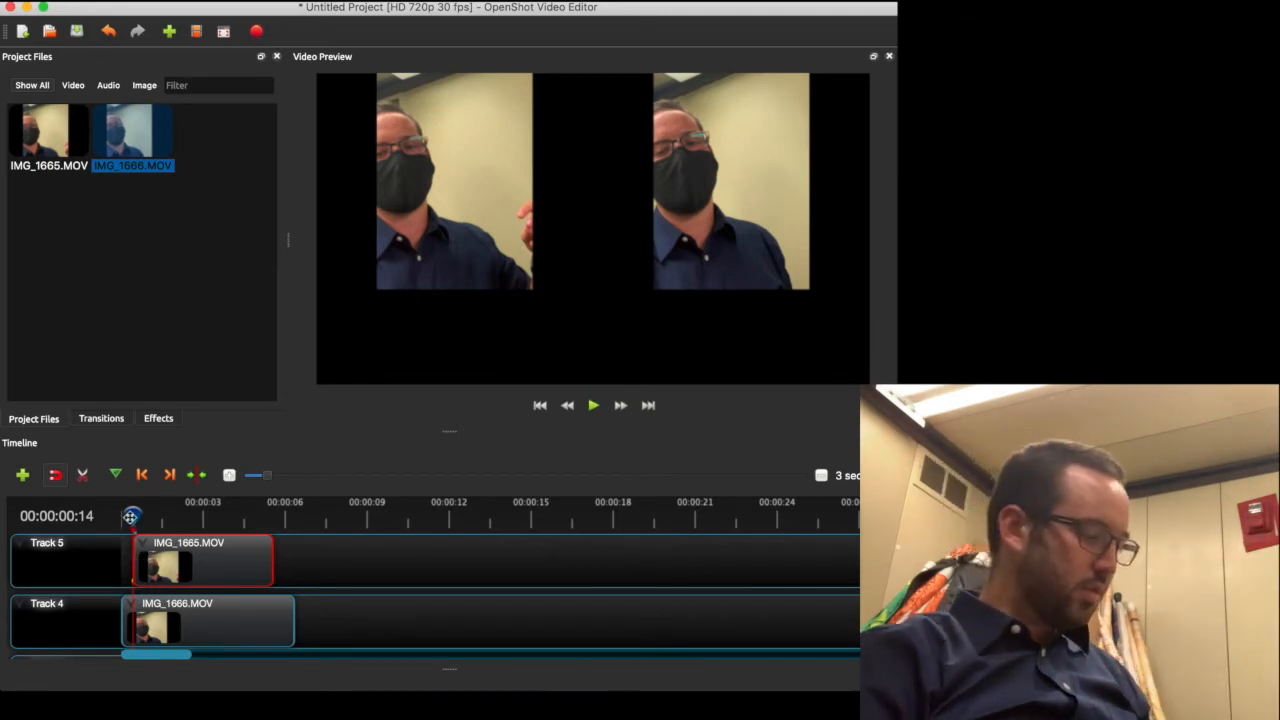
left_click_drag(130, 516, 103, 523)
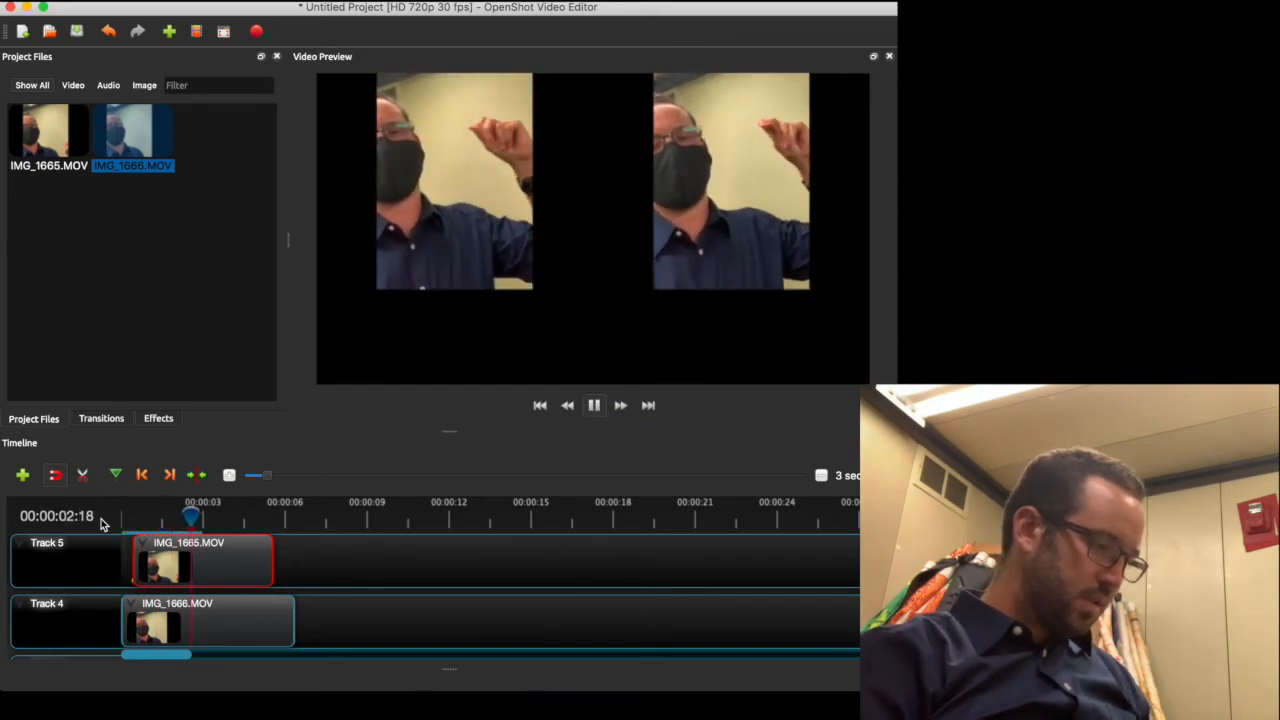
key("space")
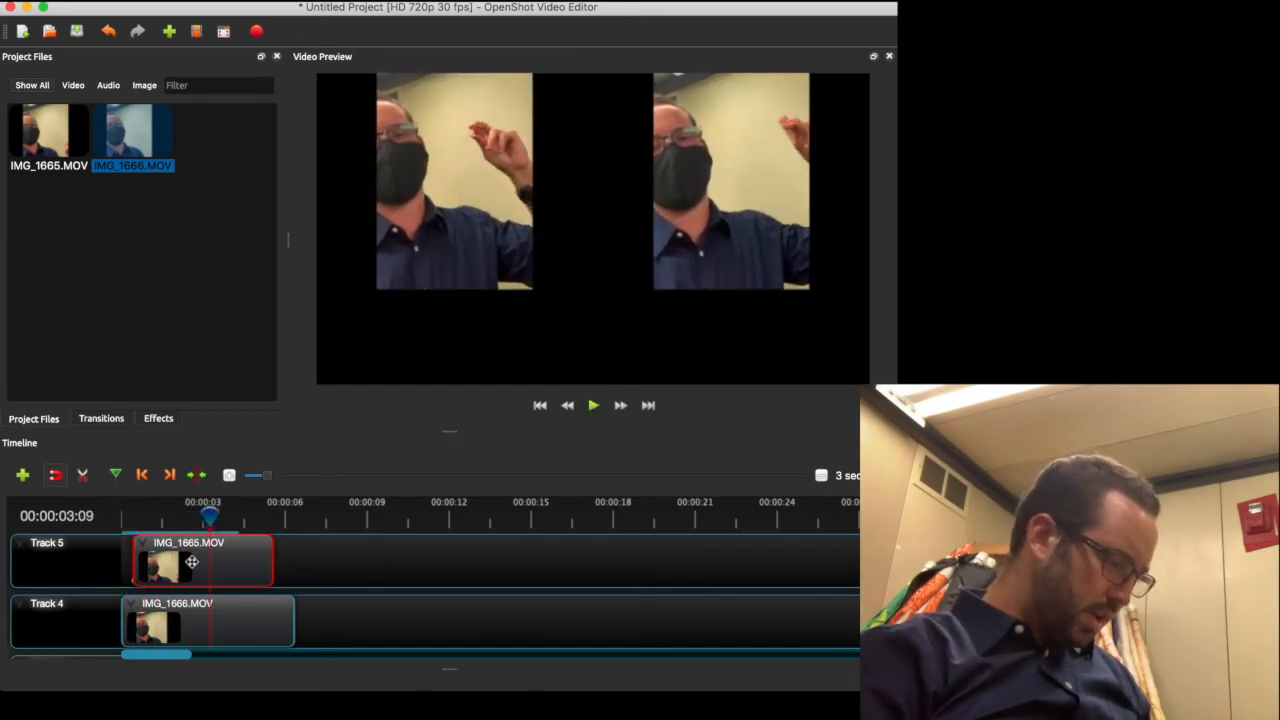
left_click_drag(191, 562, 180, 562)
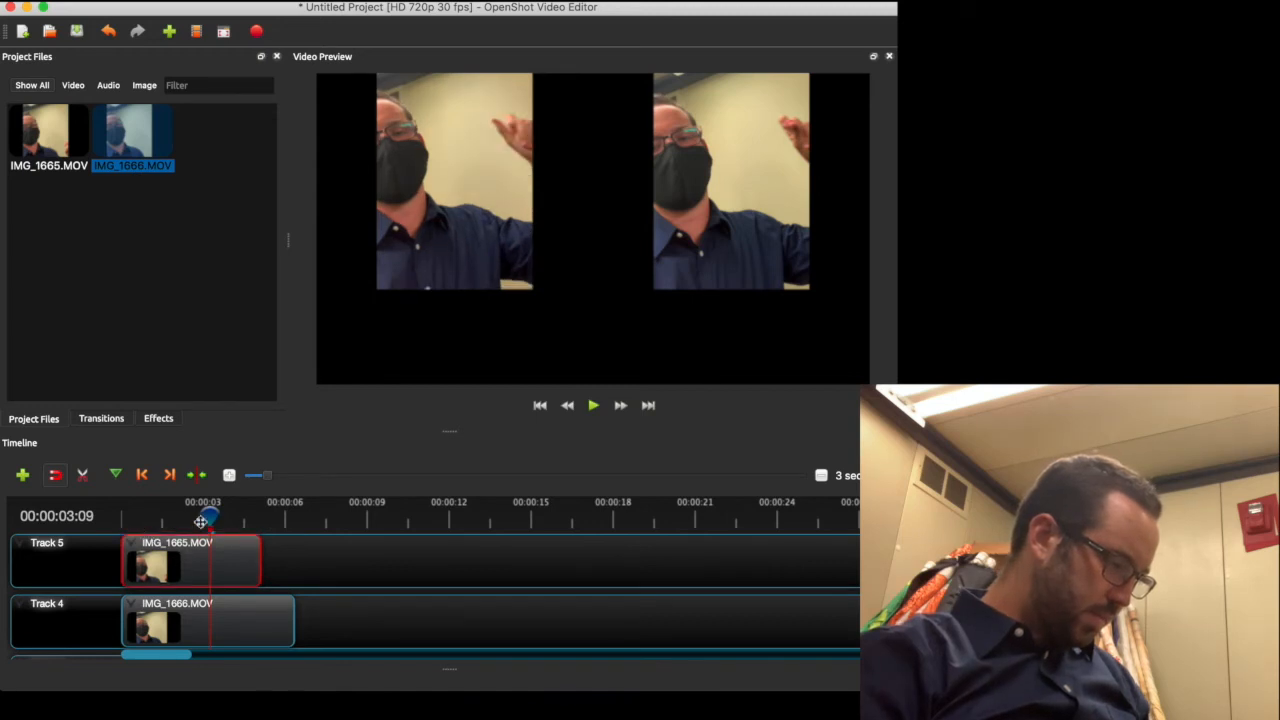
Move IMG_1666.MOV on Track 4 to just after 00:00:06 and play from the start
left_click_drag(213, 519, 126, 517)
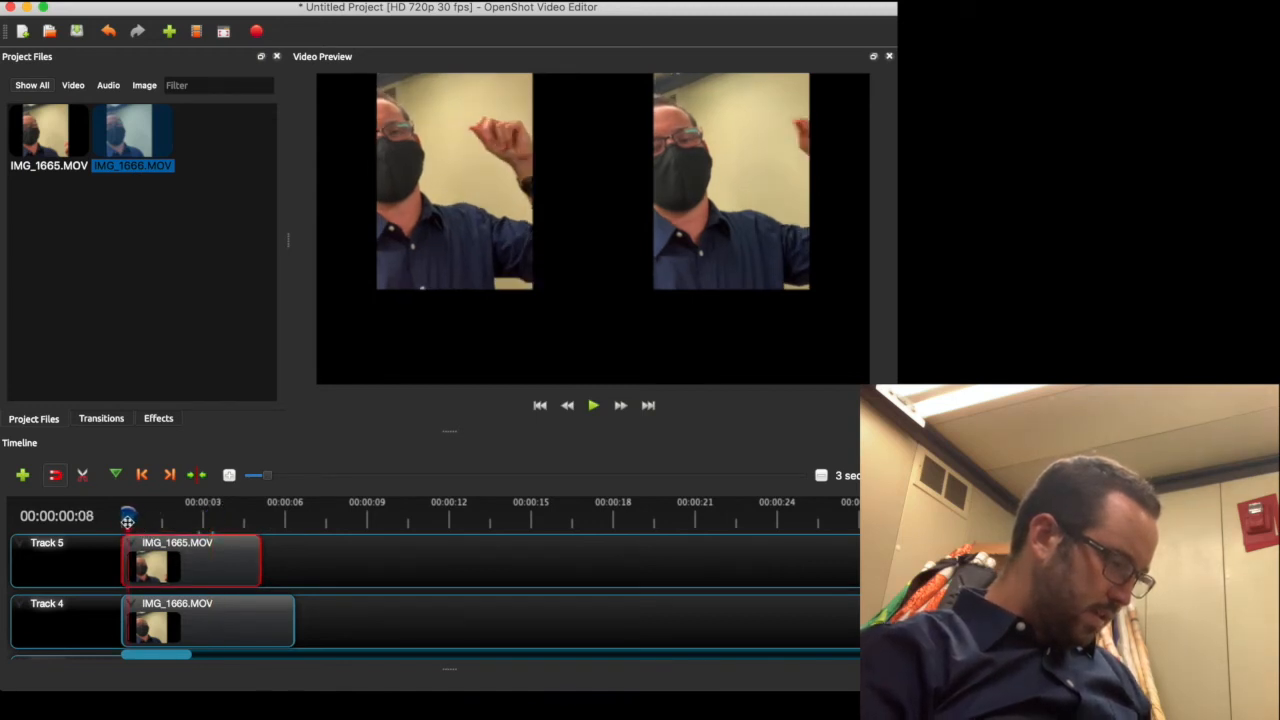
left_click(164, 617)
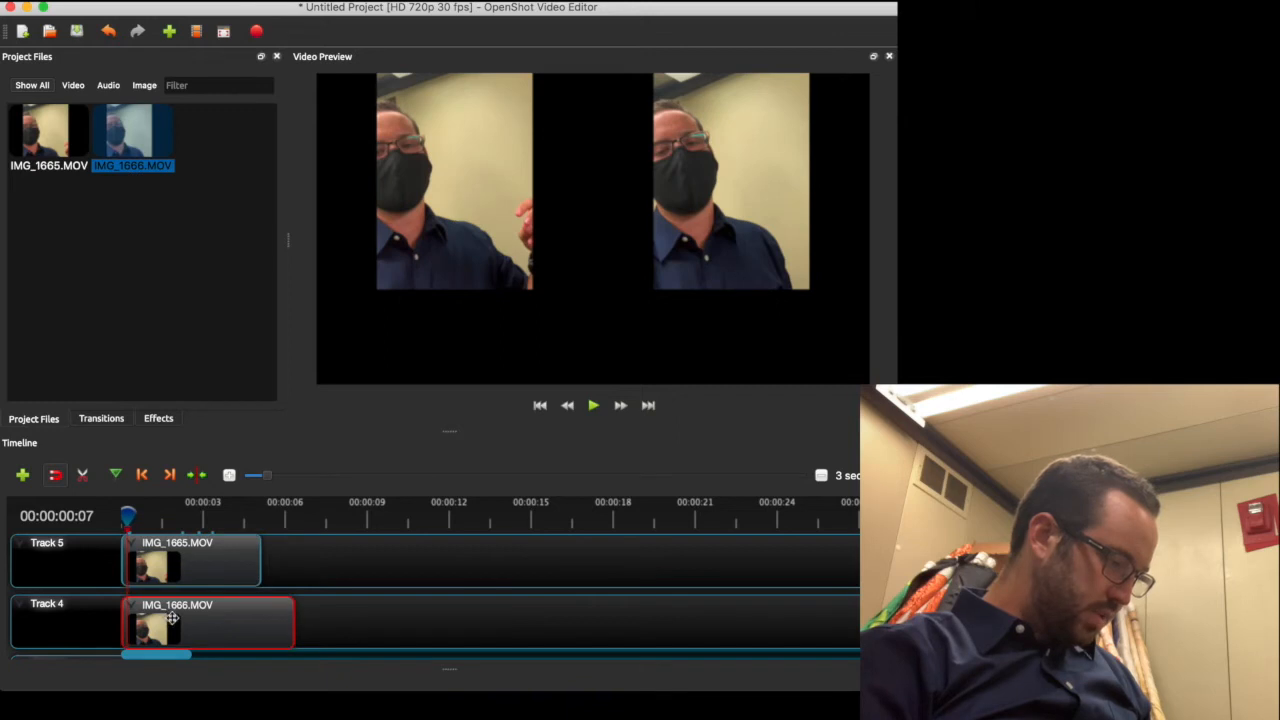
mouse_move(177, 617)
left_mouse_down()
mouse_move(196, 617)
mouse_move(171, 620)
left_mouse_up()
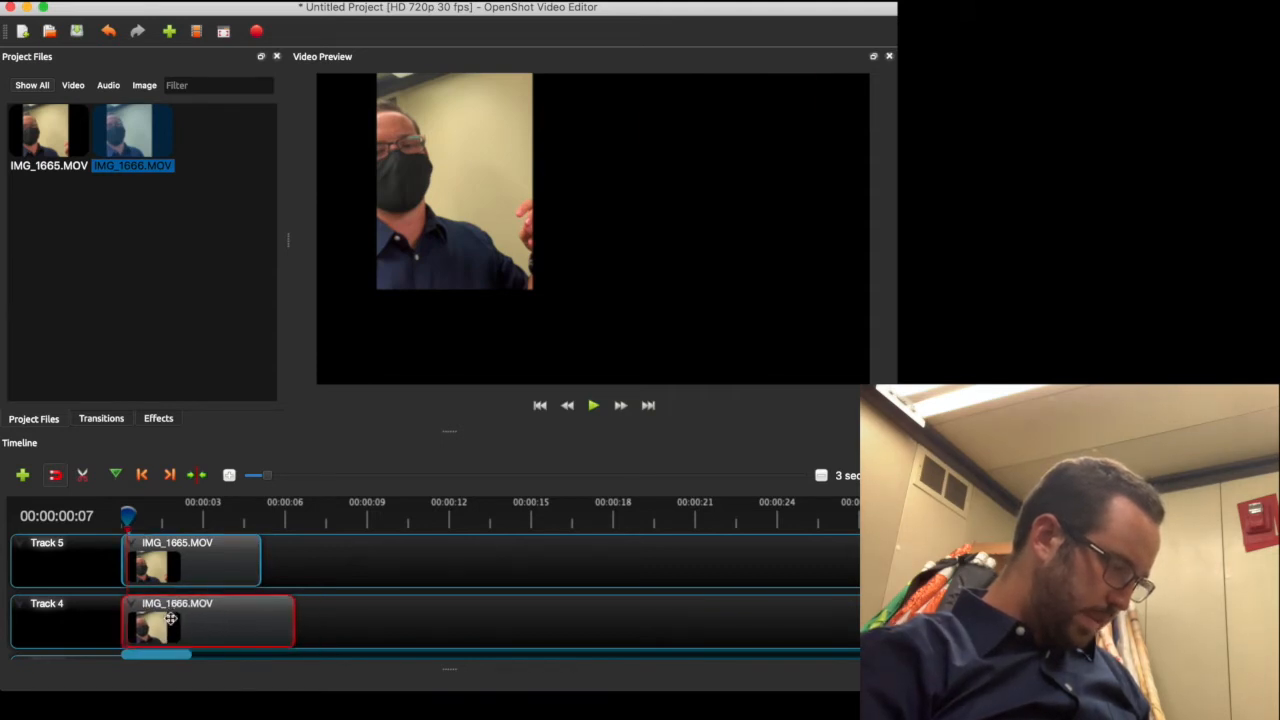
left_click_drag(131, 510, 100, 525)
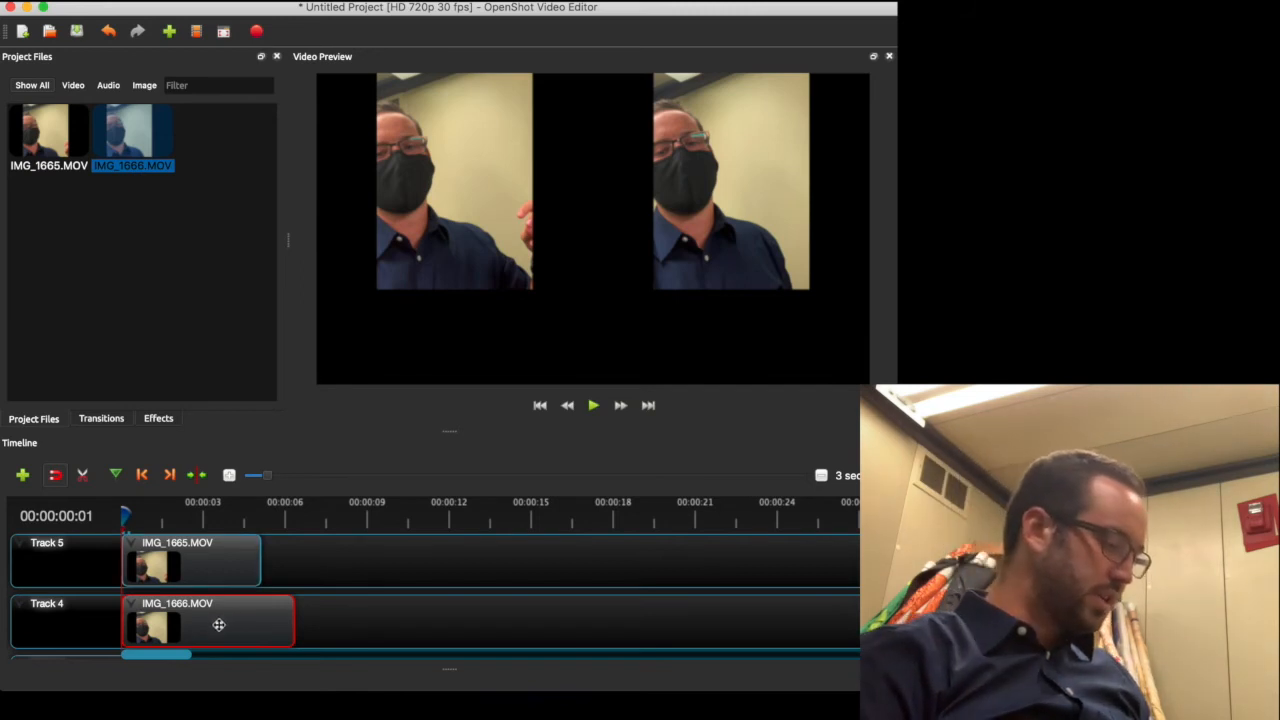
left_click_drag(218, 625, 390, 617)
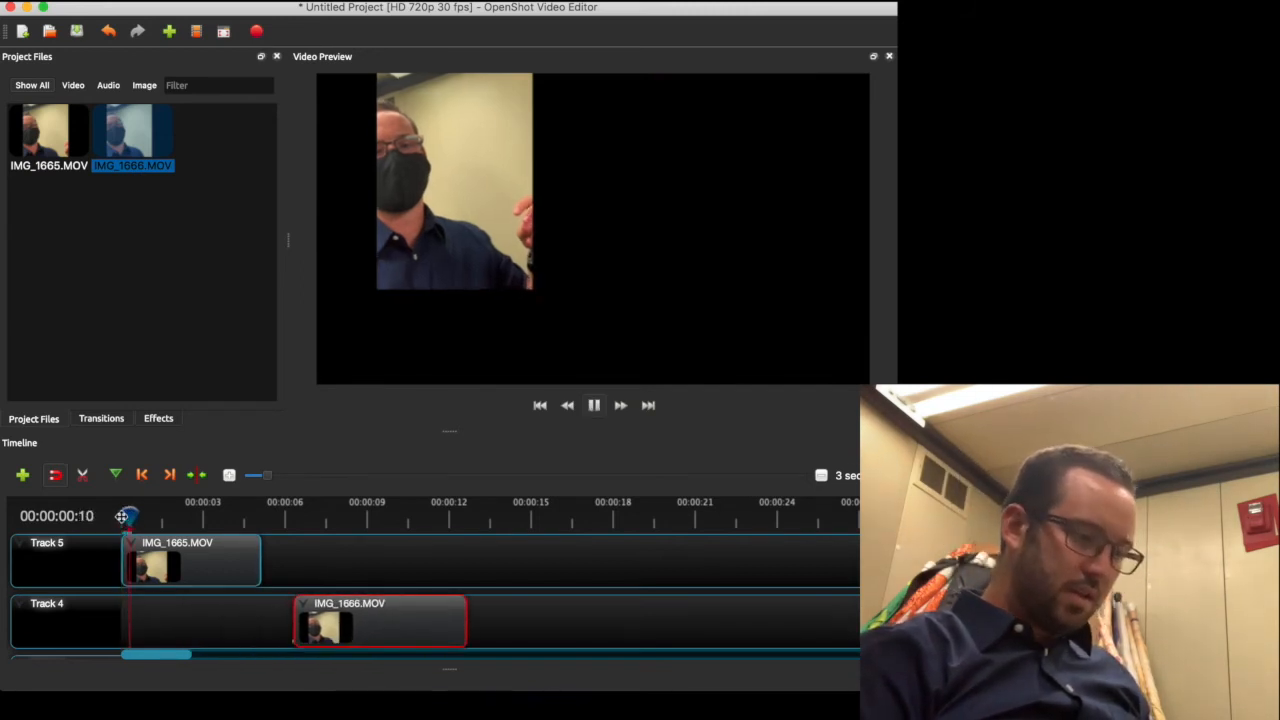
key("space")
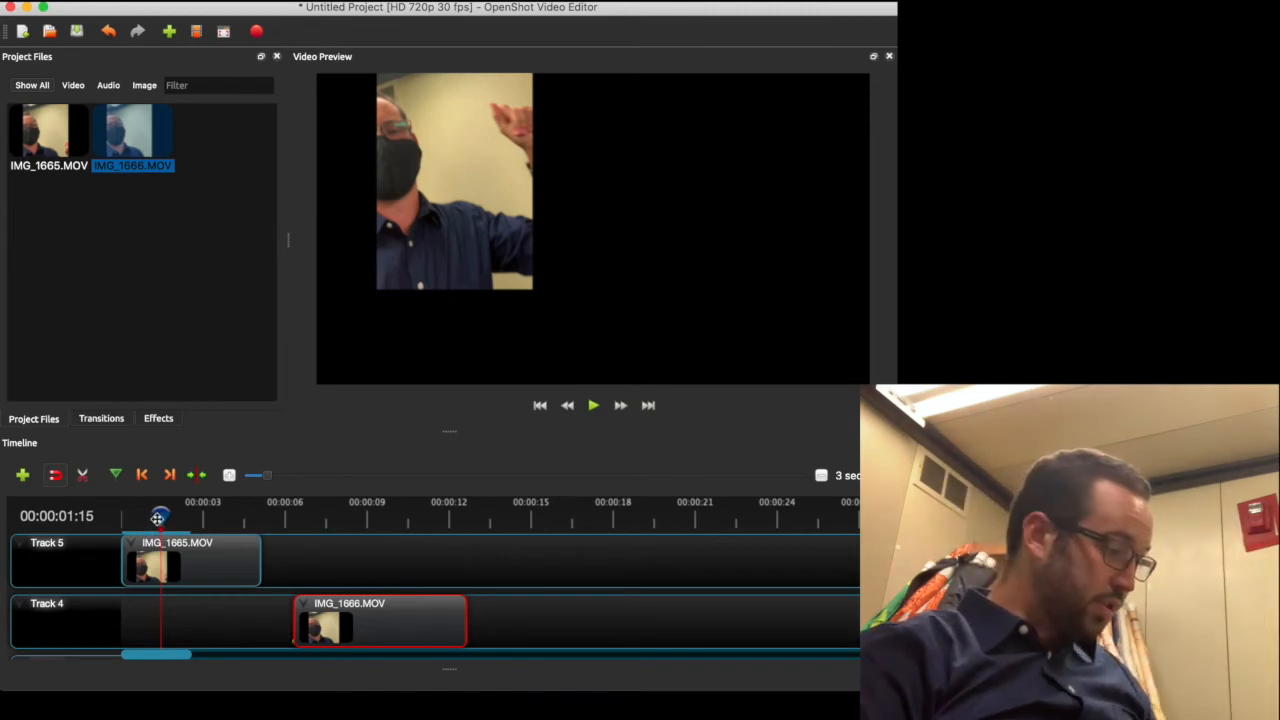
Split IMG_1665.MOV on Track 5 at the playhead with the razor tool
left_click(83, 476)
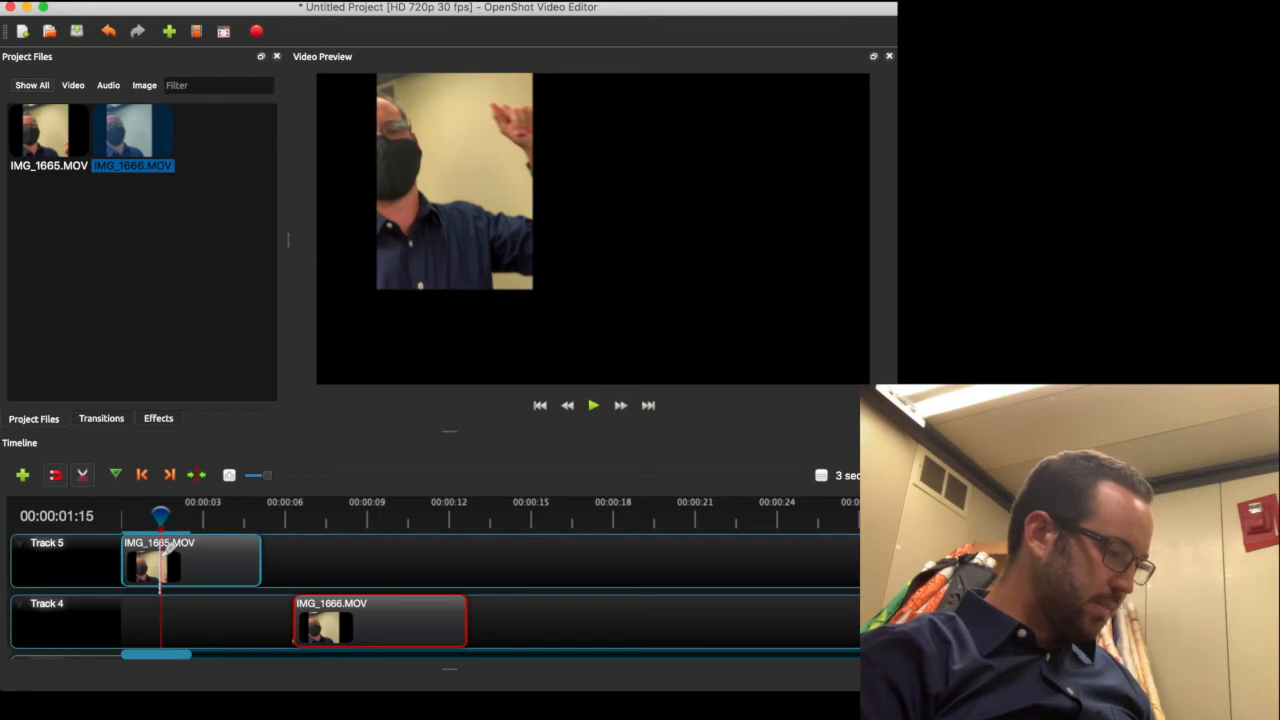
left_click(160, 550)
left_click(80, 476)
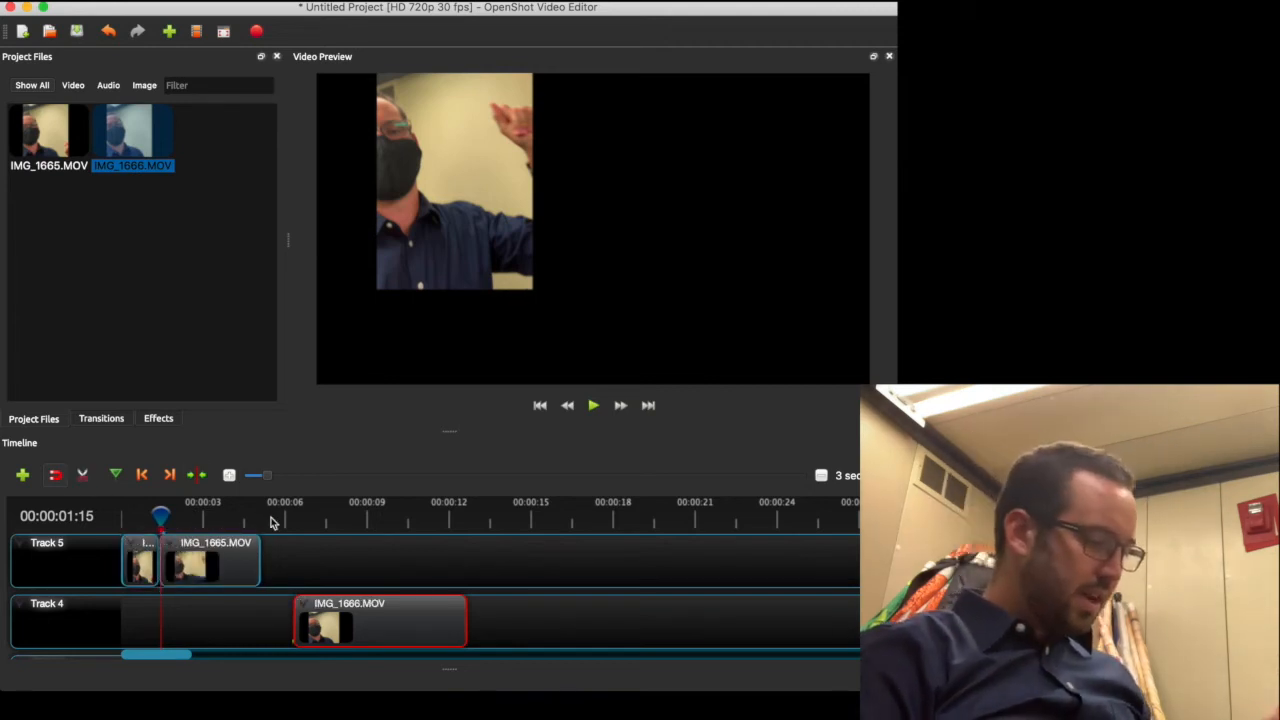
Split IMG_1666.MOV on Track 4 at 00:00:07:28 with the razor tool
left_click_drag(160, 517, 300, 524)
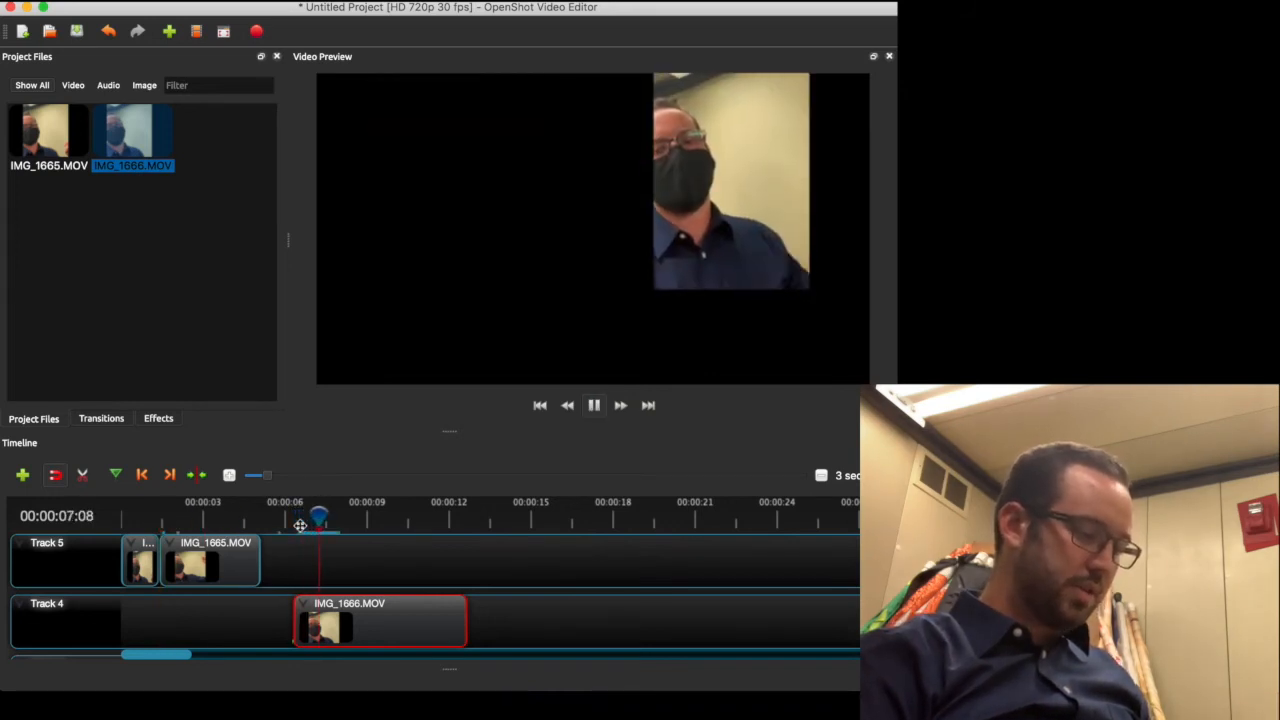
key("space")
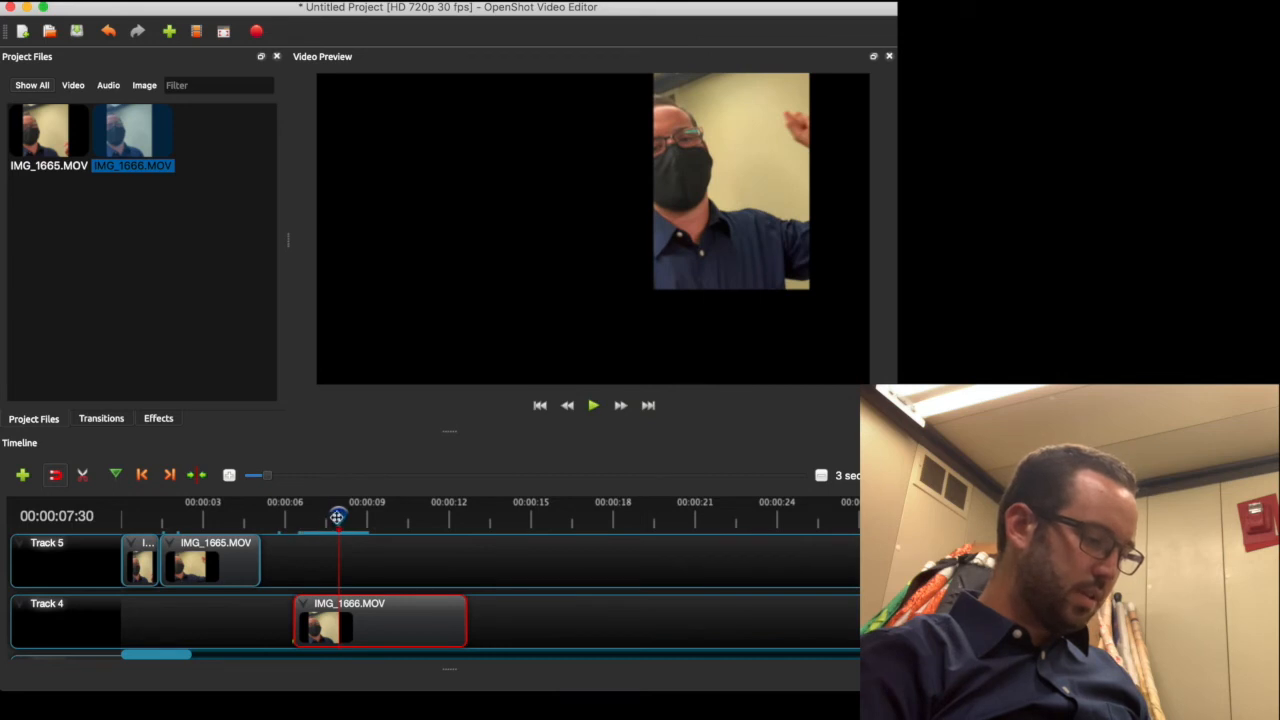
left_click_drag(338, 516, 336, 516)
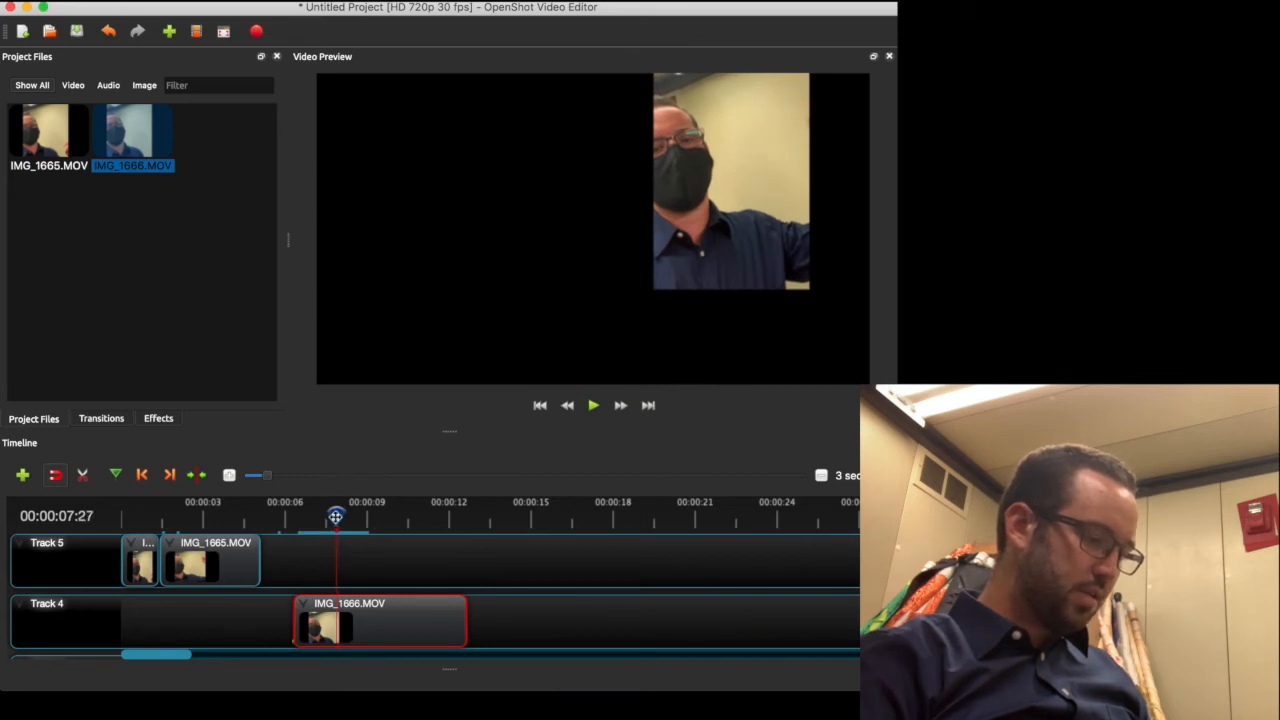
left_click(83, 474)
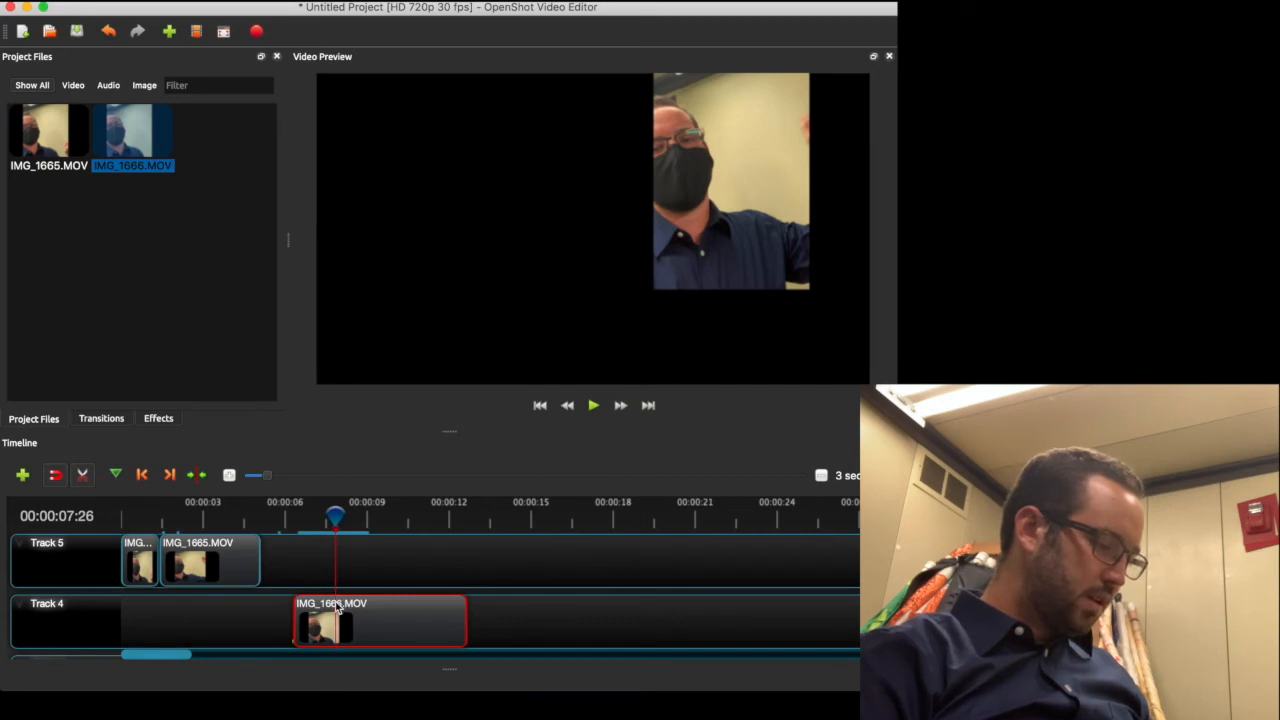
left_click(336, 612)
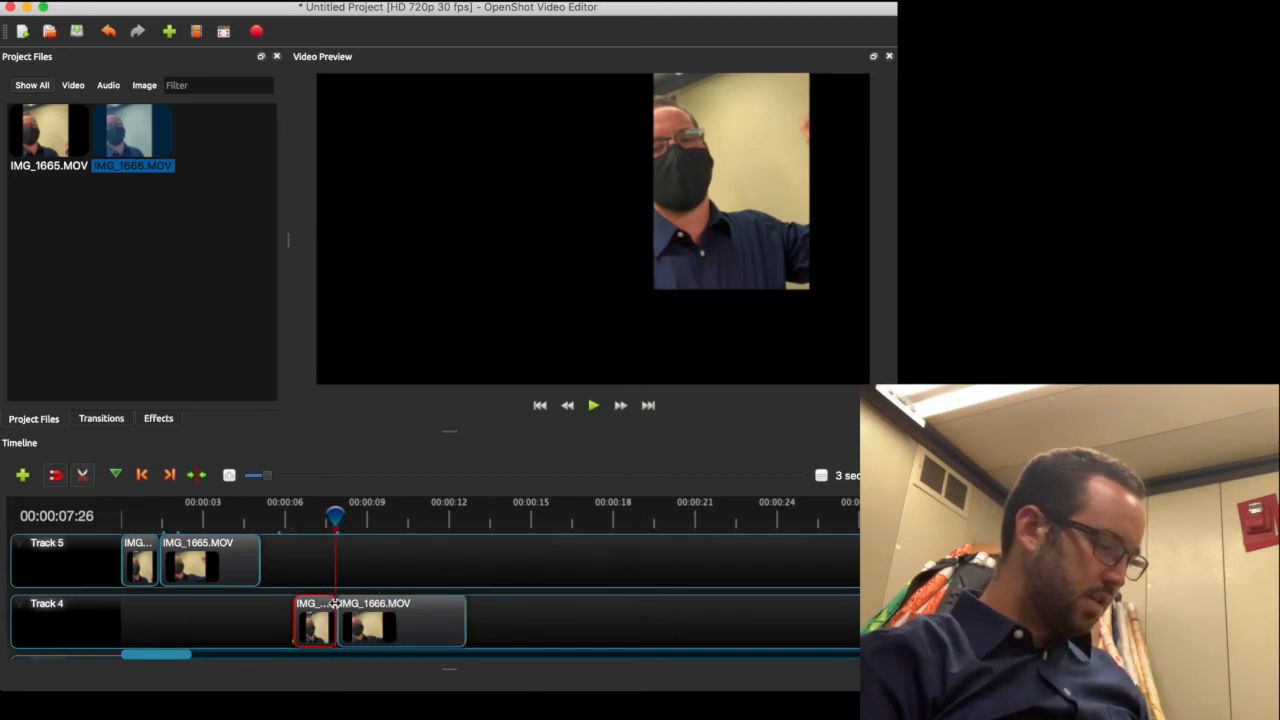
left_click(83, 474)
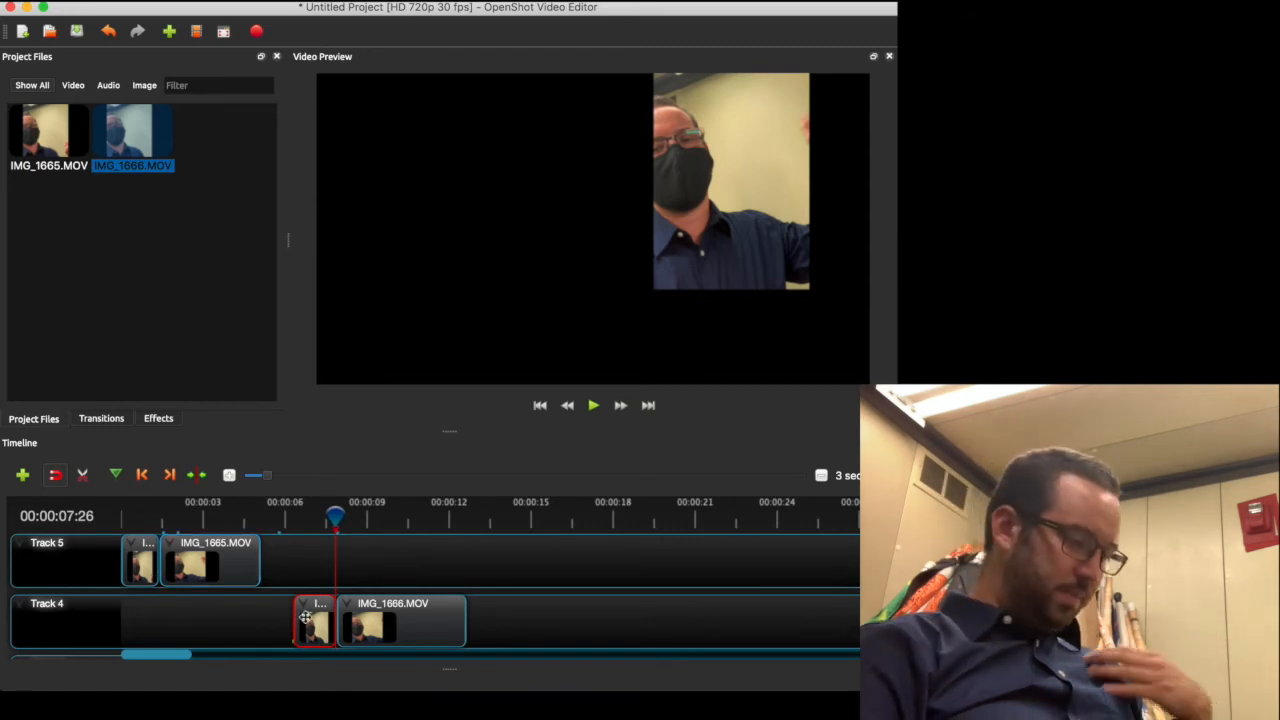
Delete the leading IMG_1666.MOV fragment and align the remaining clip with Track 5's clip
left_click_drag(313, 627, 141, 627)
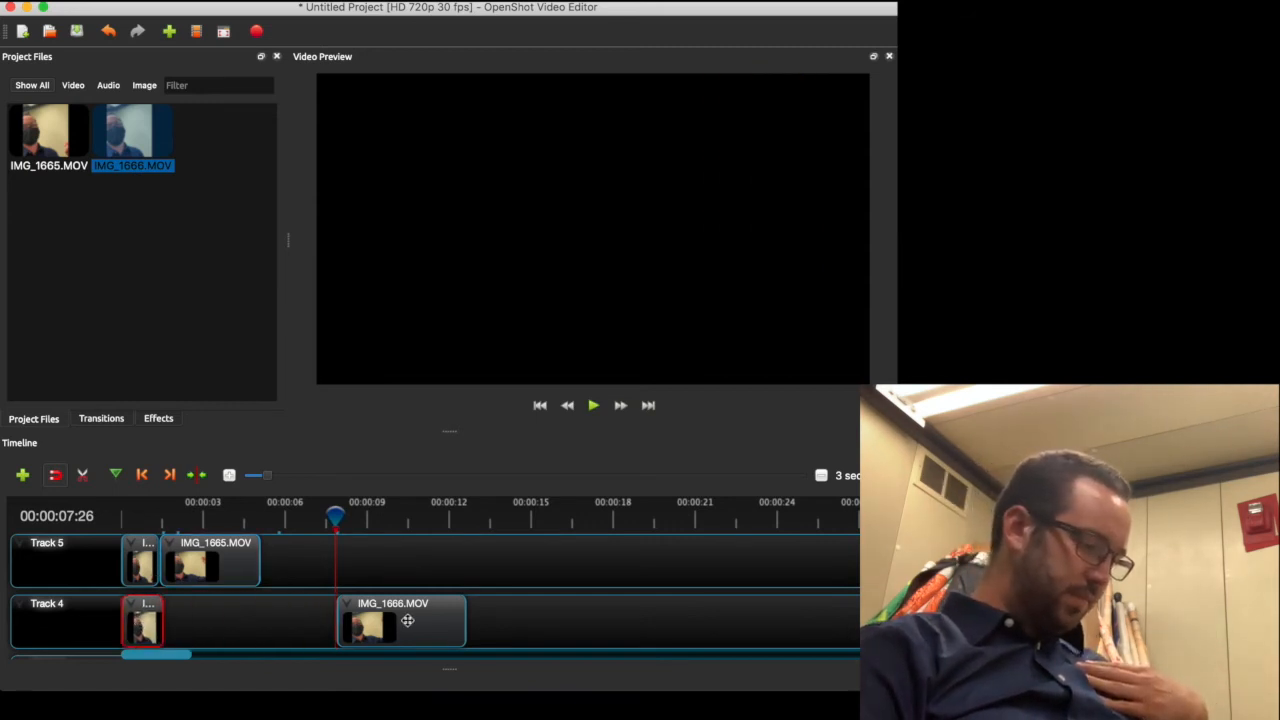
left_click_drag(414, 622, 266, 622)
left_click(139, 620)
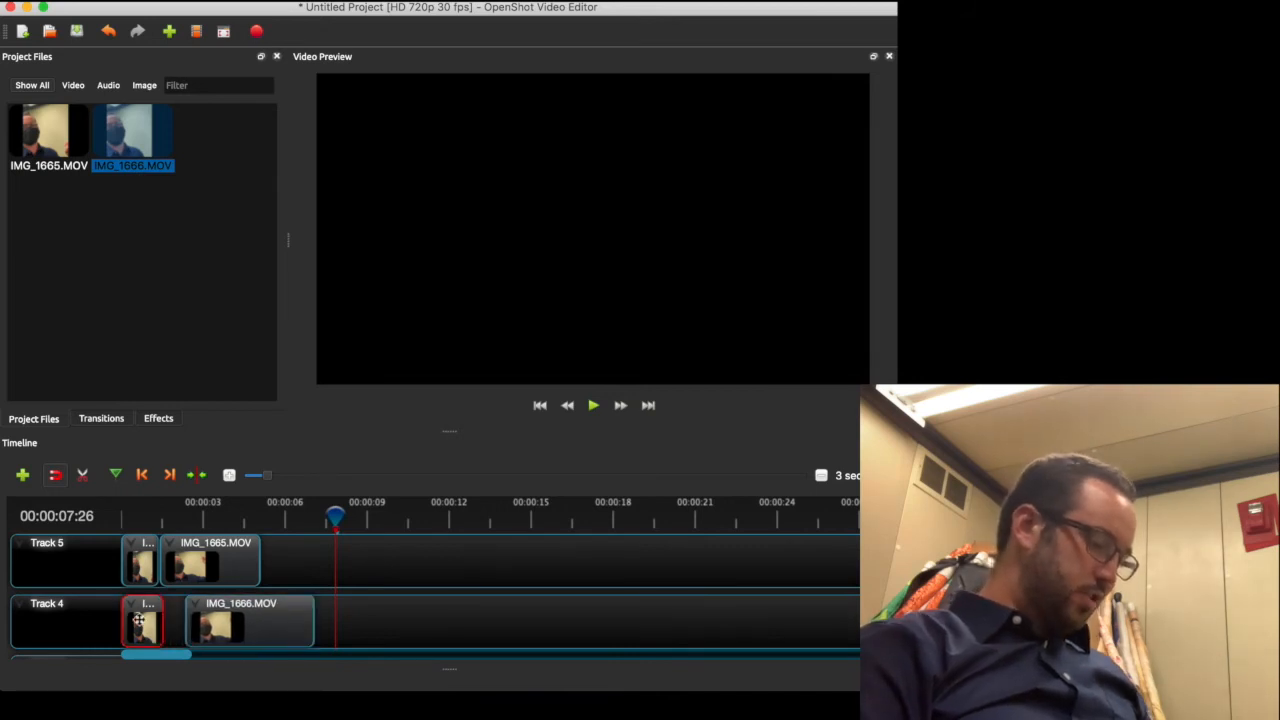
key("Delete")
left_click_drag(251, 617, 228, 616)
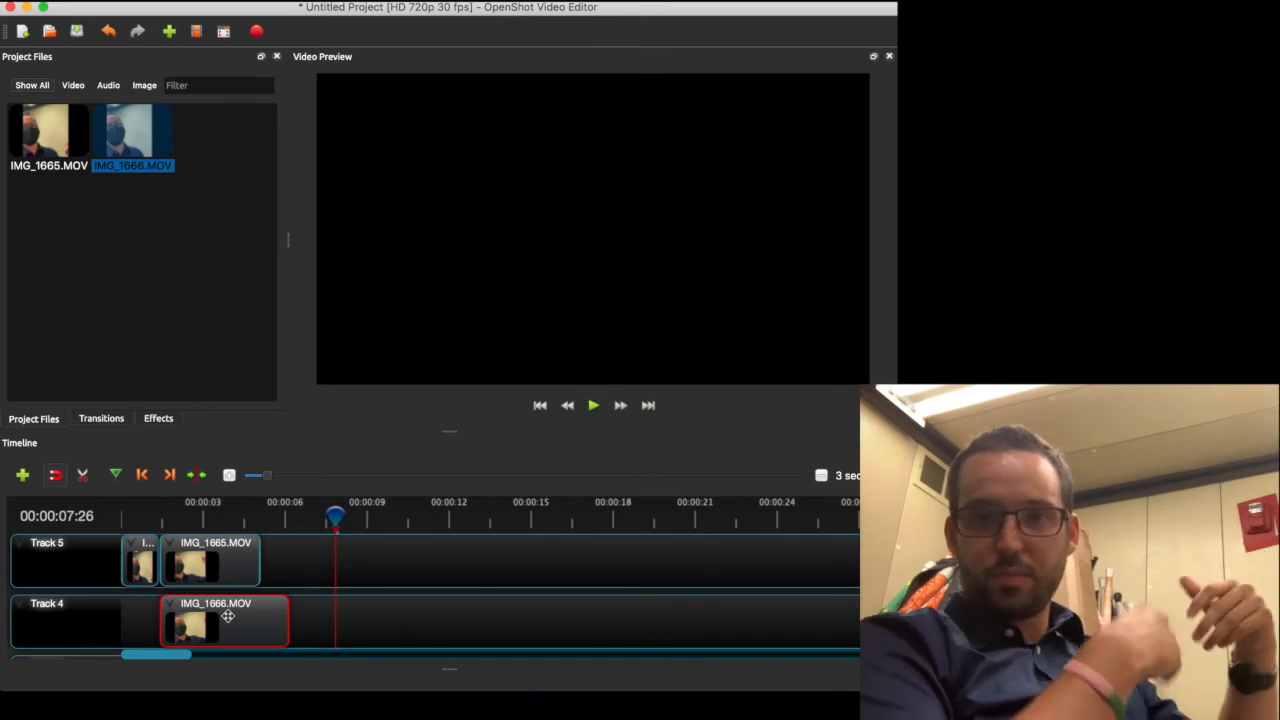
Play the split-screen preview from about one second in, then stop it
left_click(147, 520)
key("space")
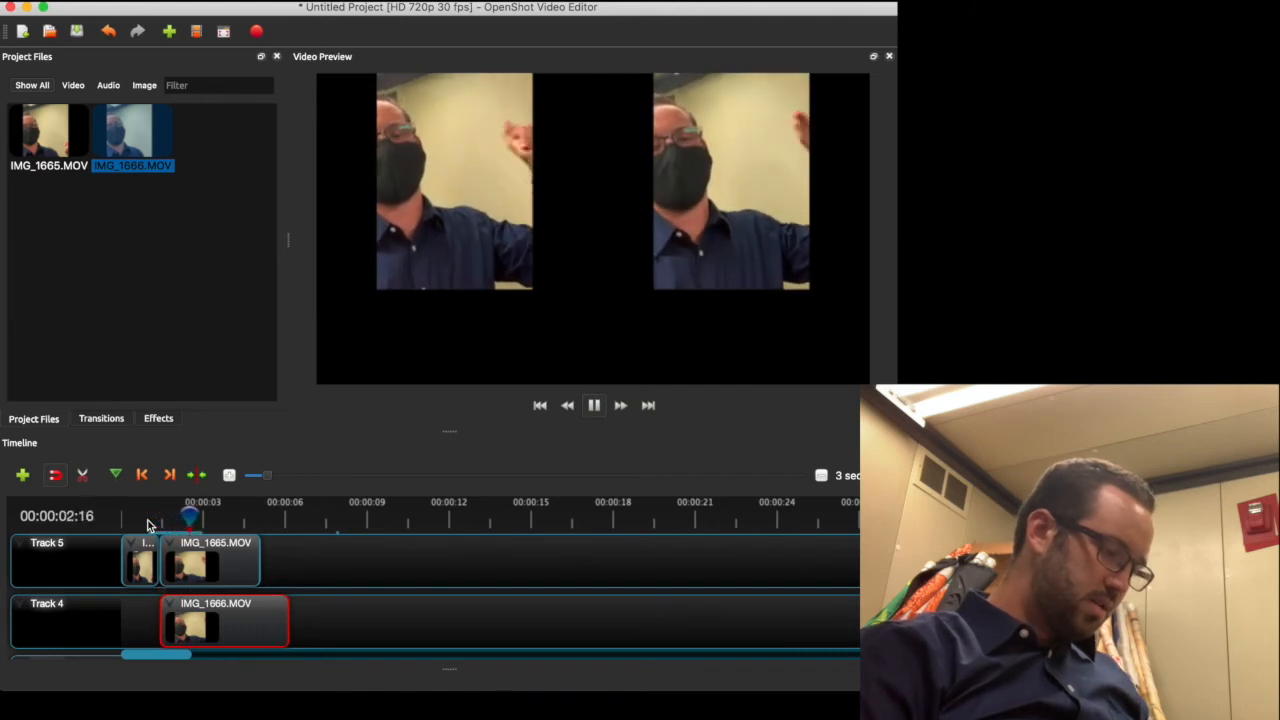
key("space")
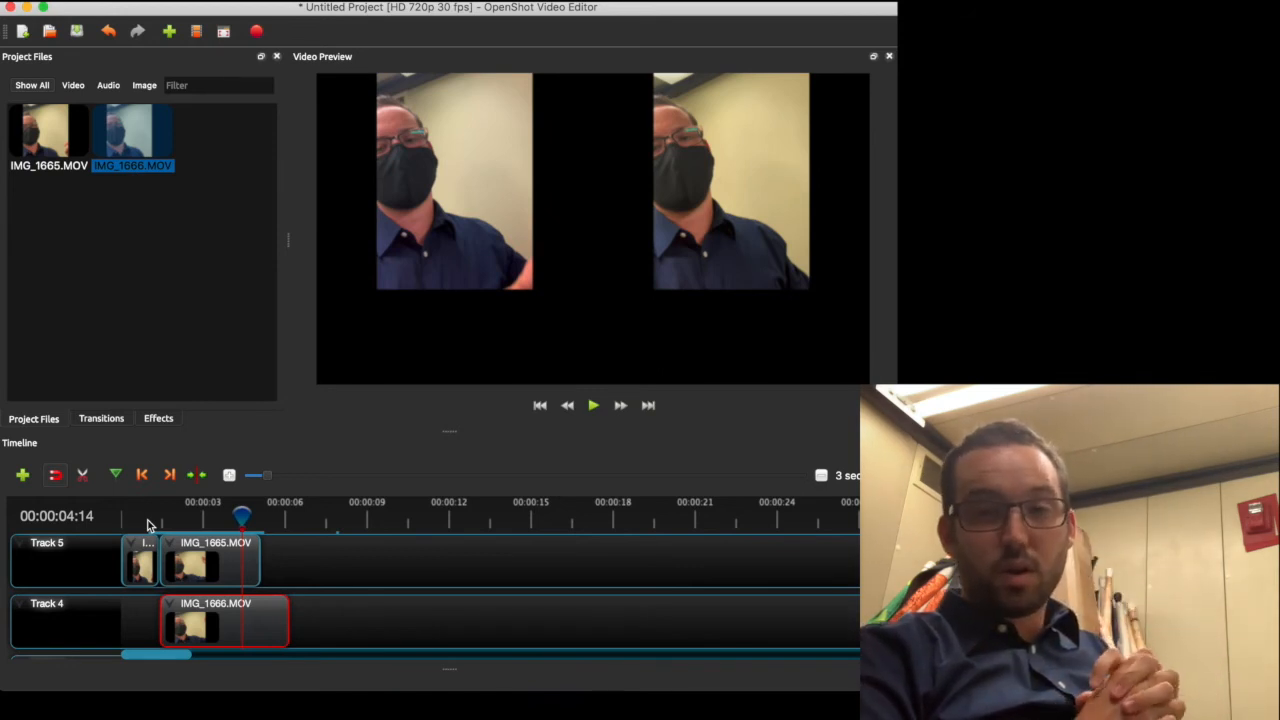
Zoom the timeline to 1-second steps and move the playhead back to 00:00:00
left_click(240, 478)
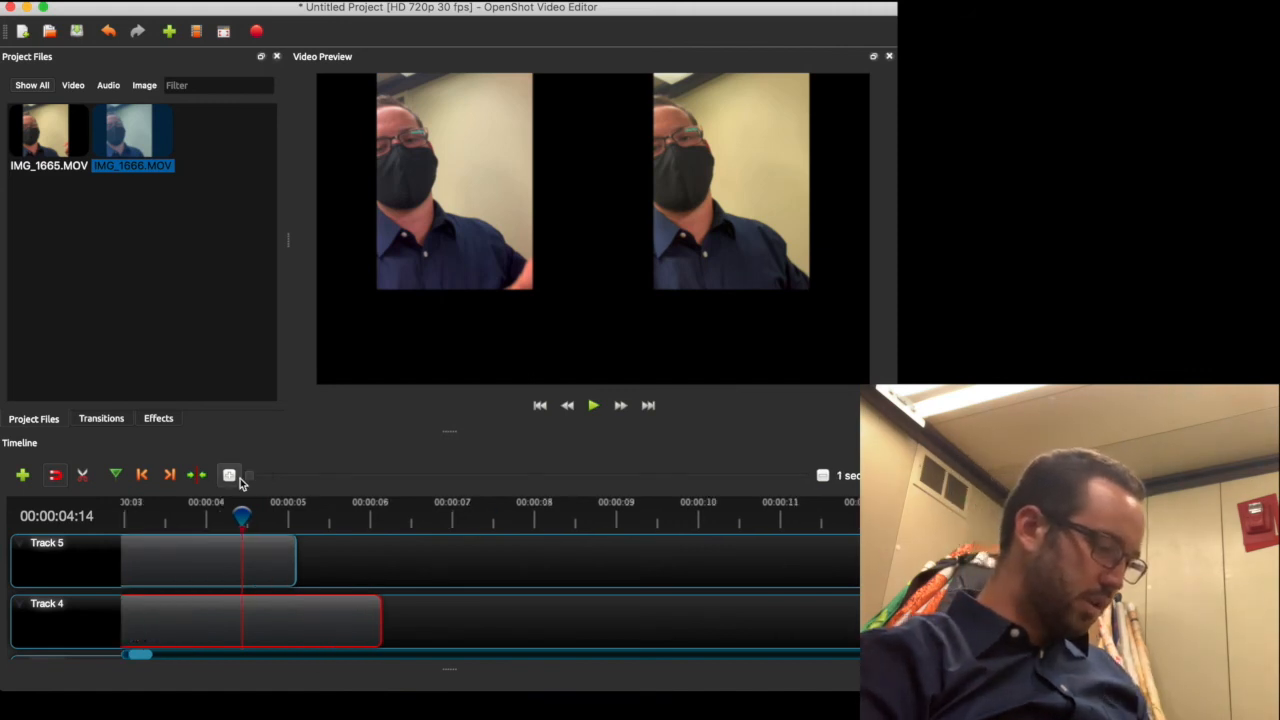
scroll(386, 590, "left", 5)
scroll(386, 590, "down", 1)
scroll(384, 585, "up", 1)
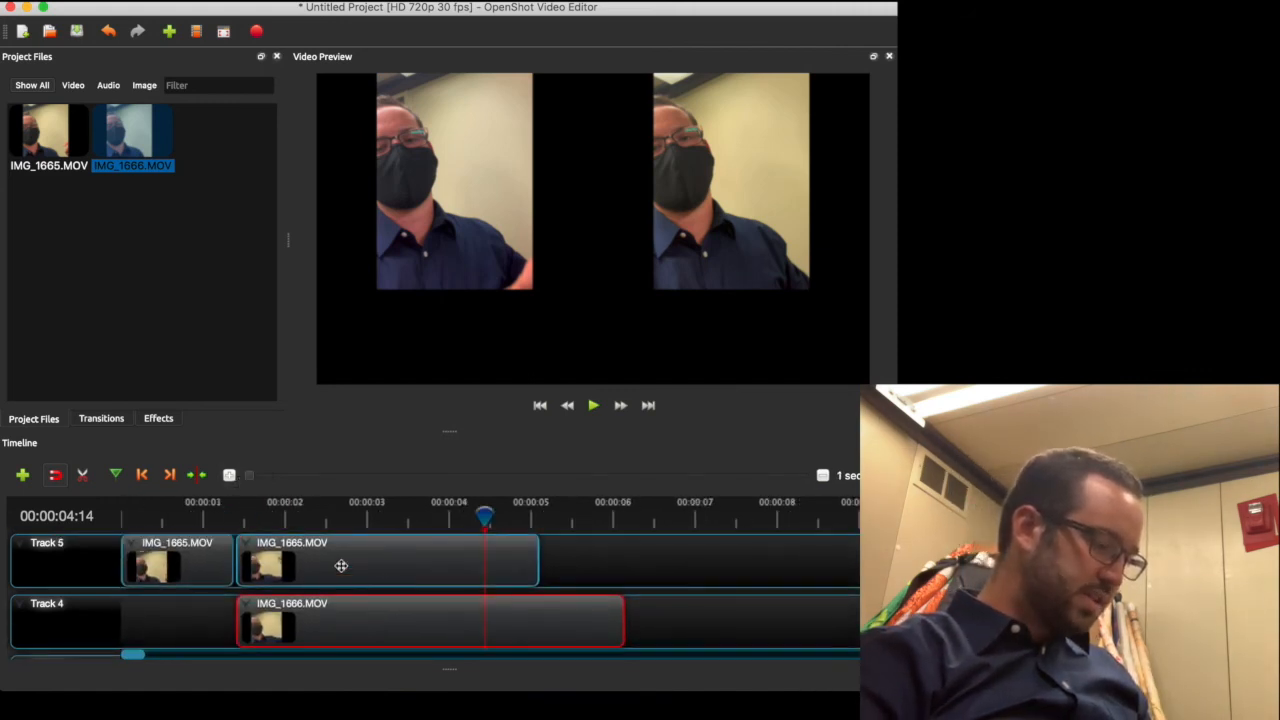
left_click_drag(252, 524, 193, 523)
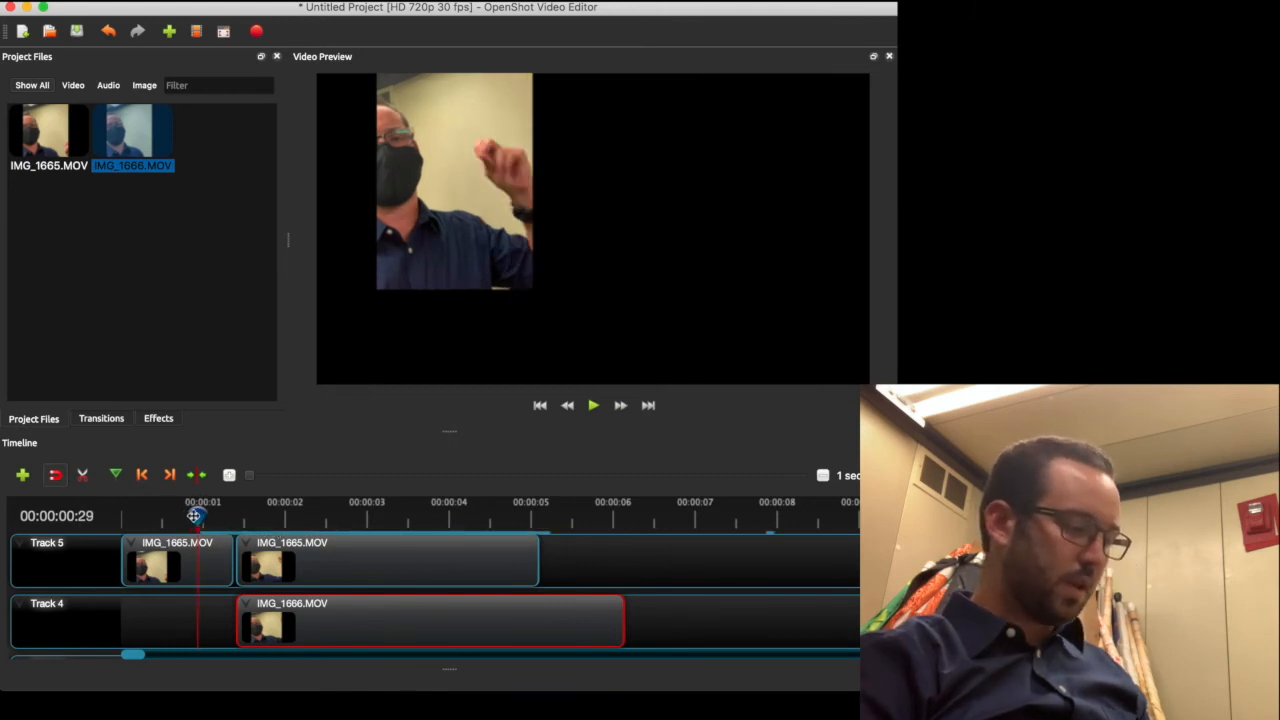
left_click_drag(194, 516, 122, 516)
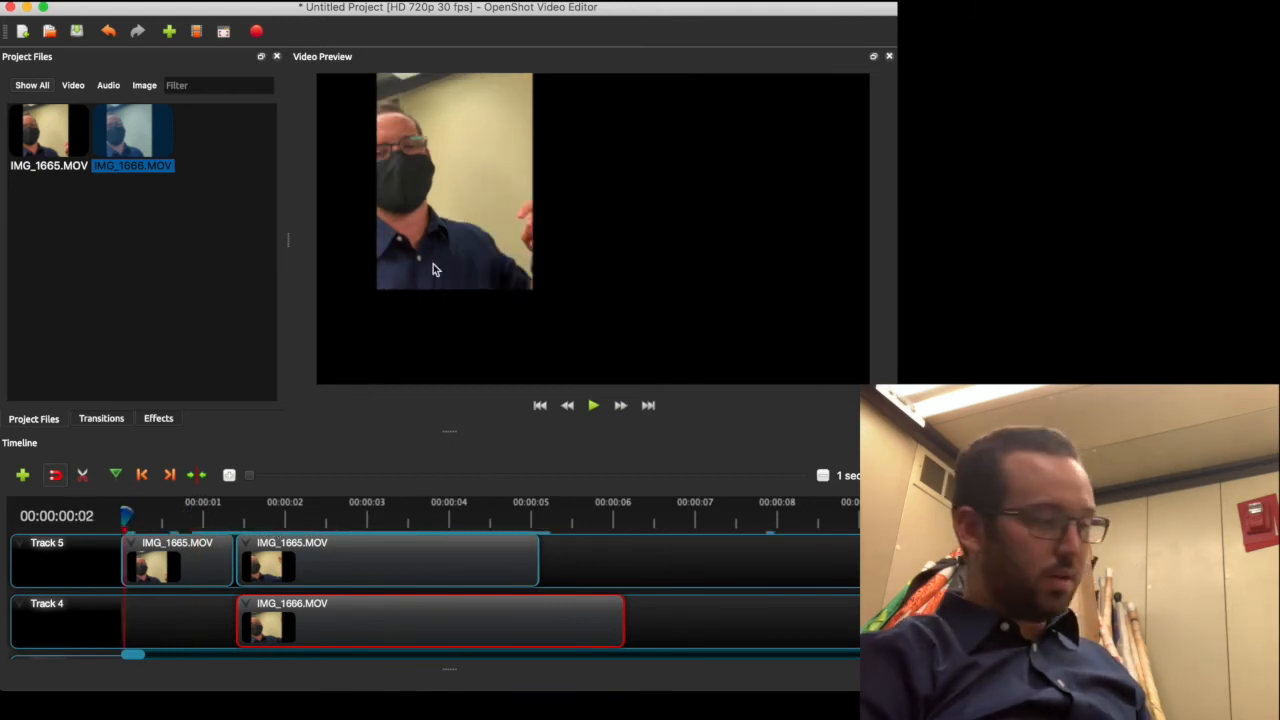
left_click(257, 33)
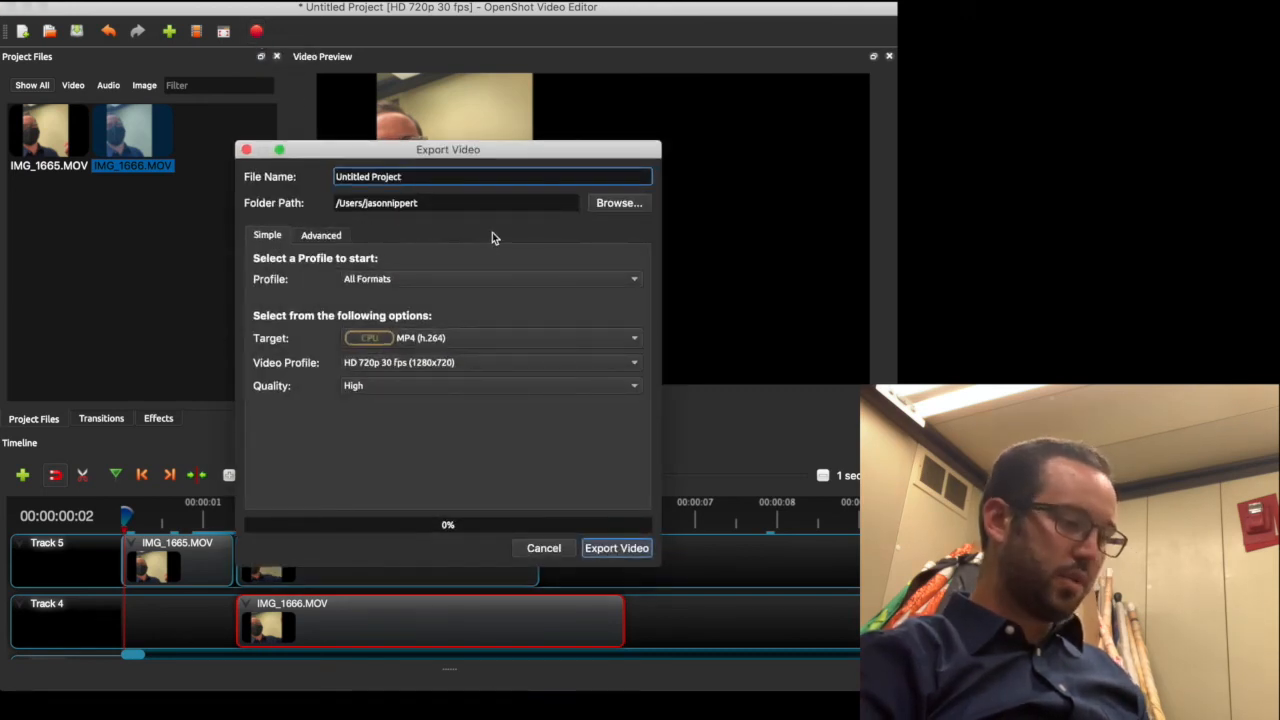
left_click(615, 204)
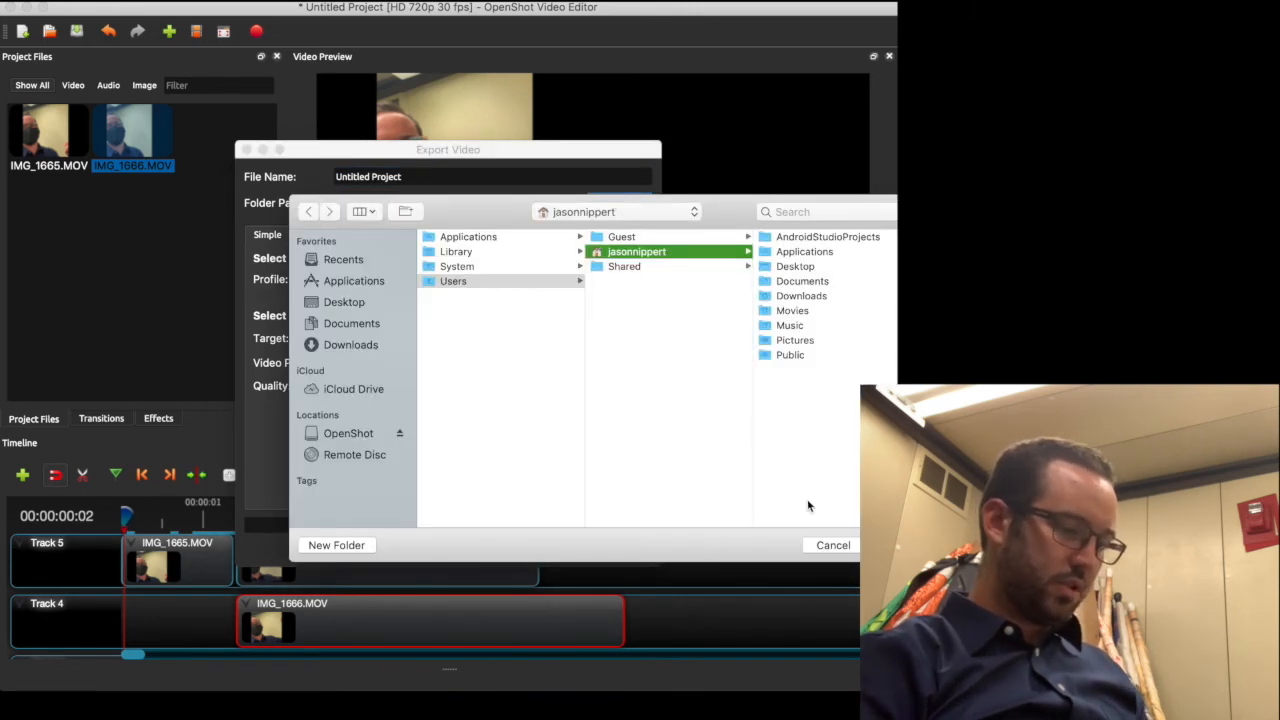
left_click(821, 550)
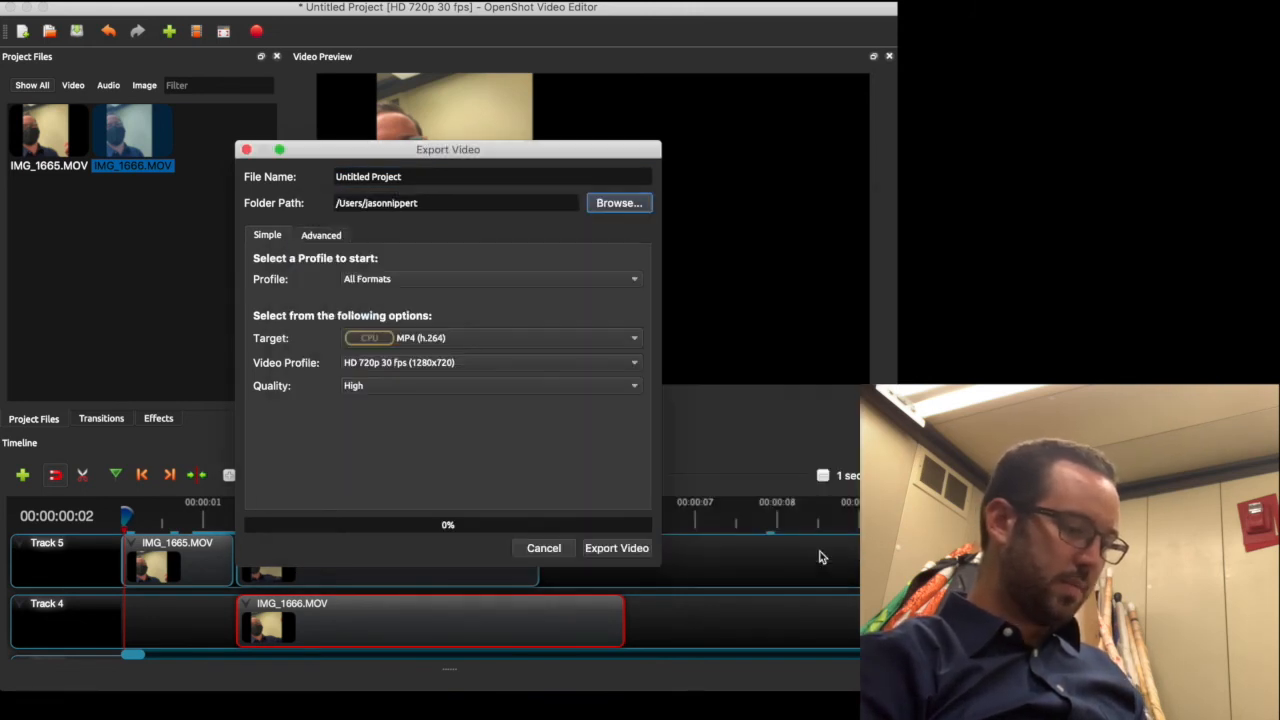
left_click(431, 339)
left_click(431, 502)
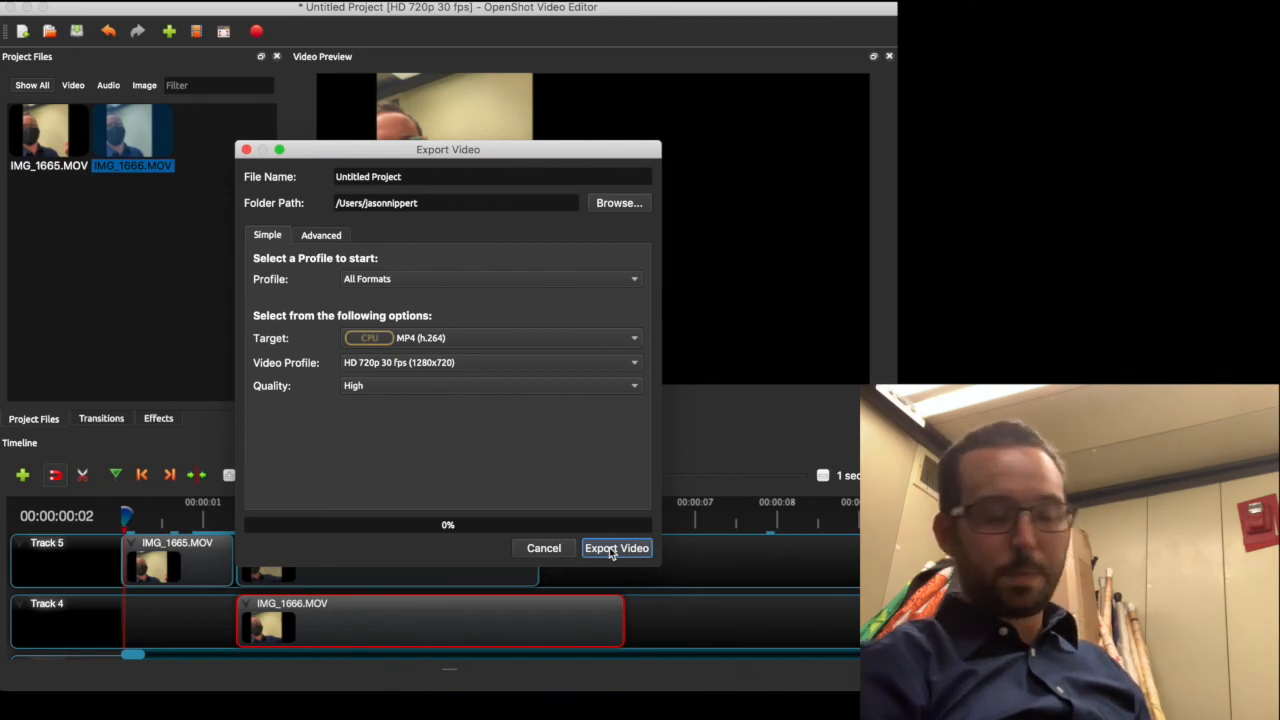
left_click(539, 545)
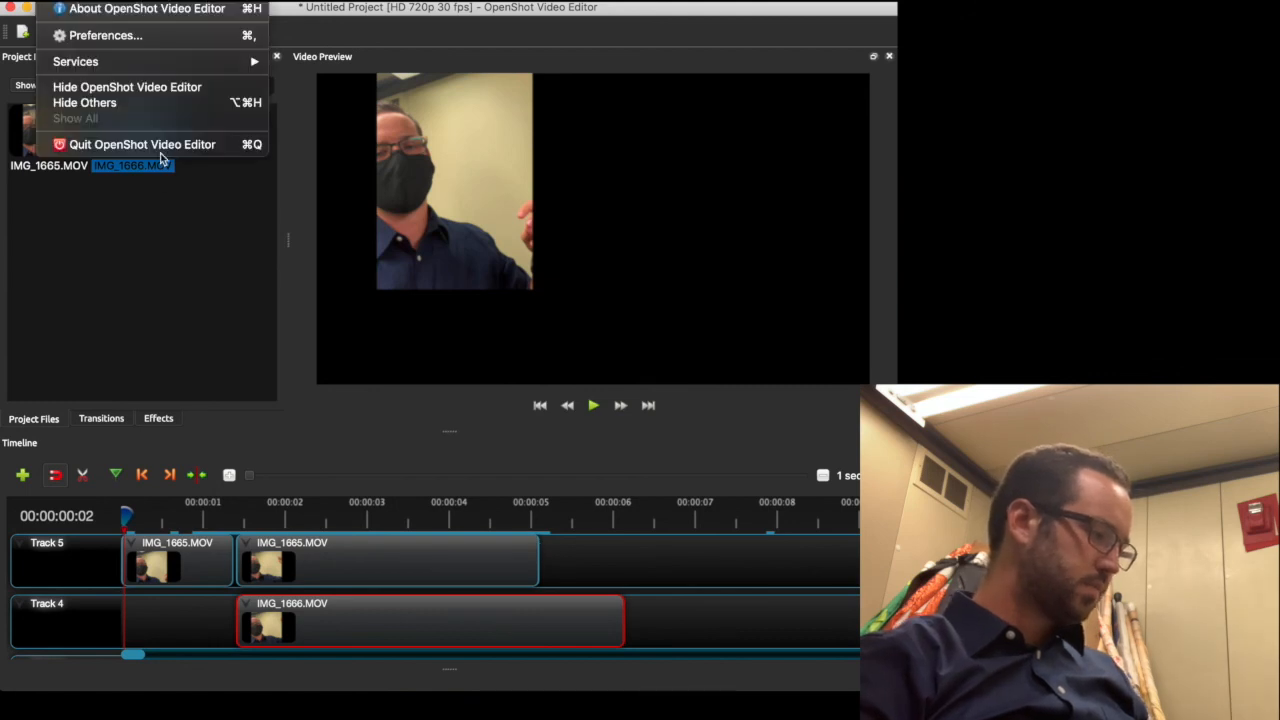
Quit OpenShot without saving, deny the accessibility request, and switch to the browser's space
left_click(160, 152)
left_click(468, 366)
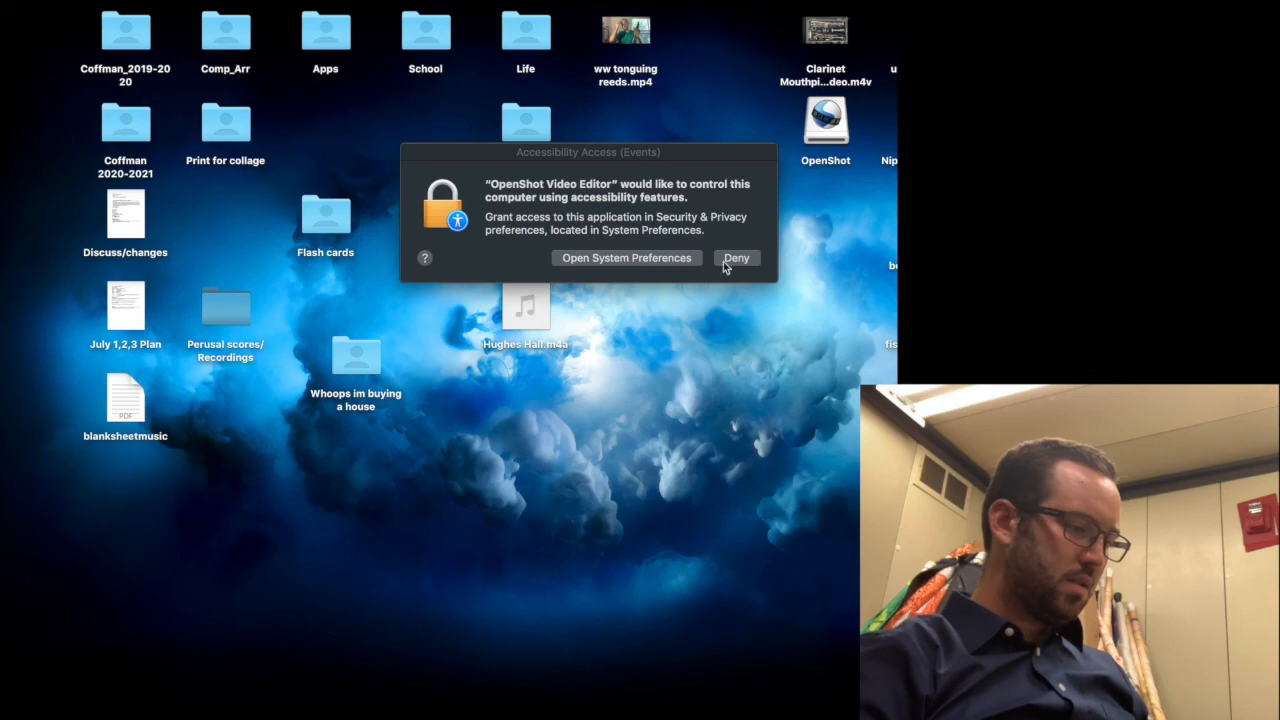
left_click(726, 262)
key("ctrl+Right")
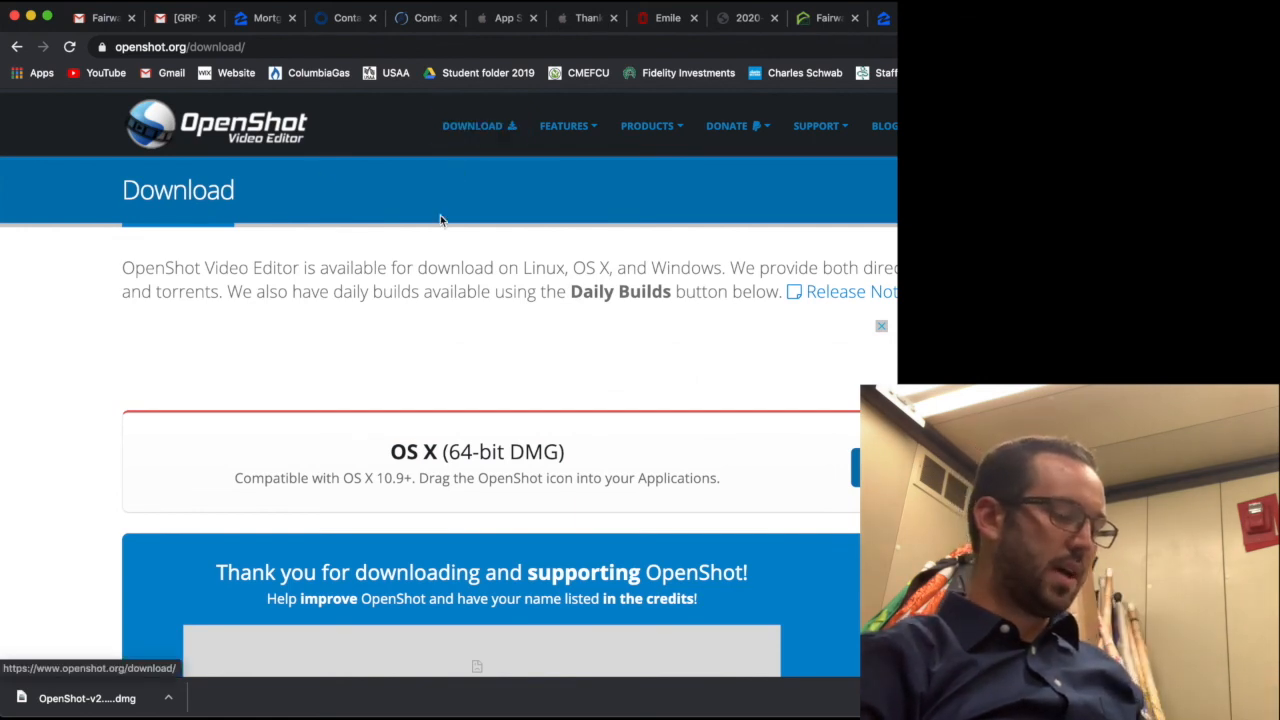
scroll(694, 342, "down", 1)
scroll(693, 340, "down", 3)
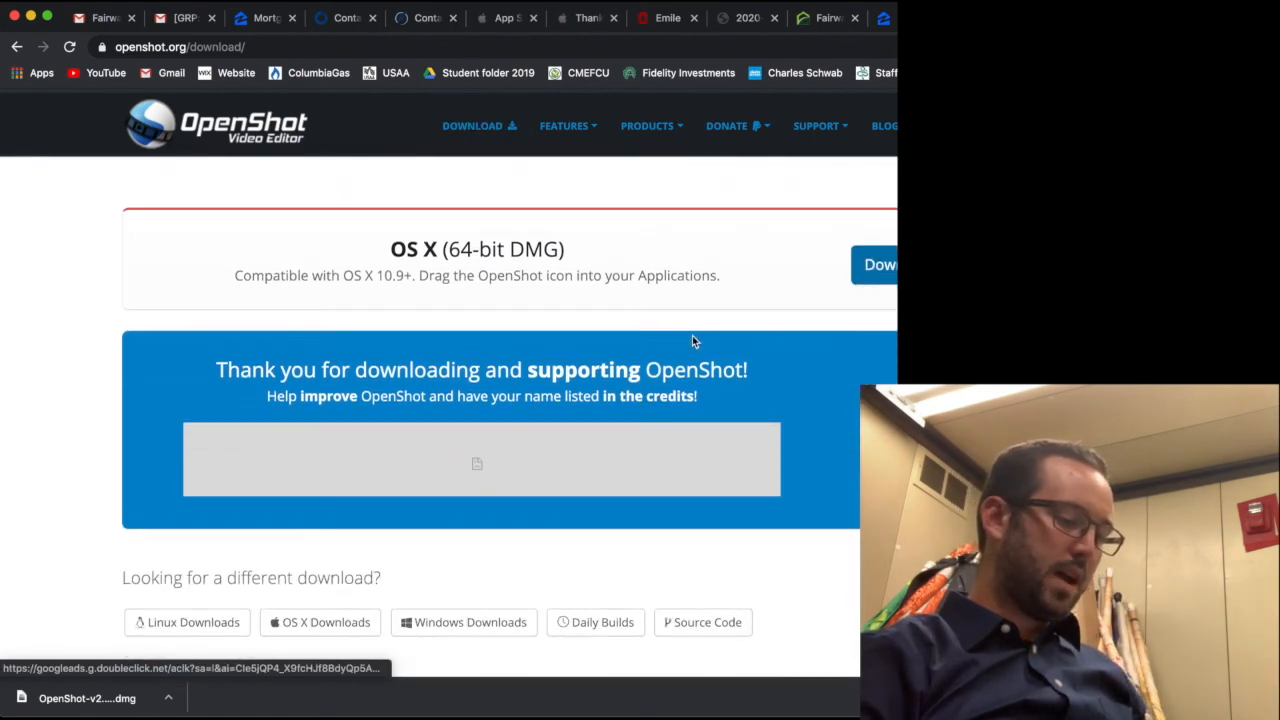
scroll(811, 350, "down", 2)
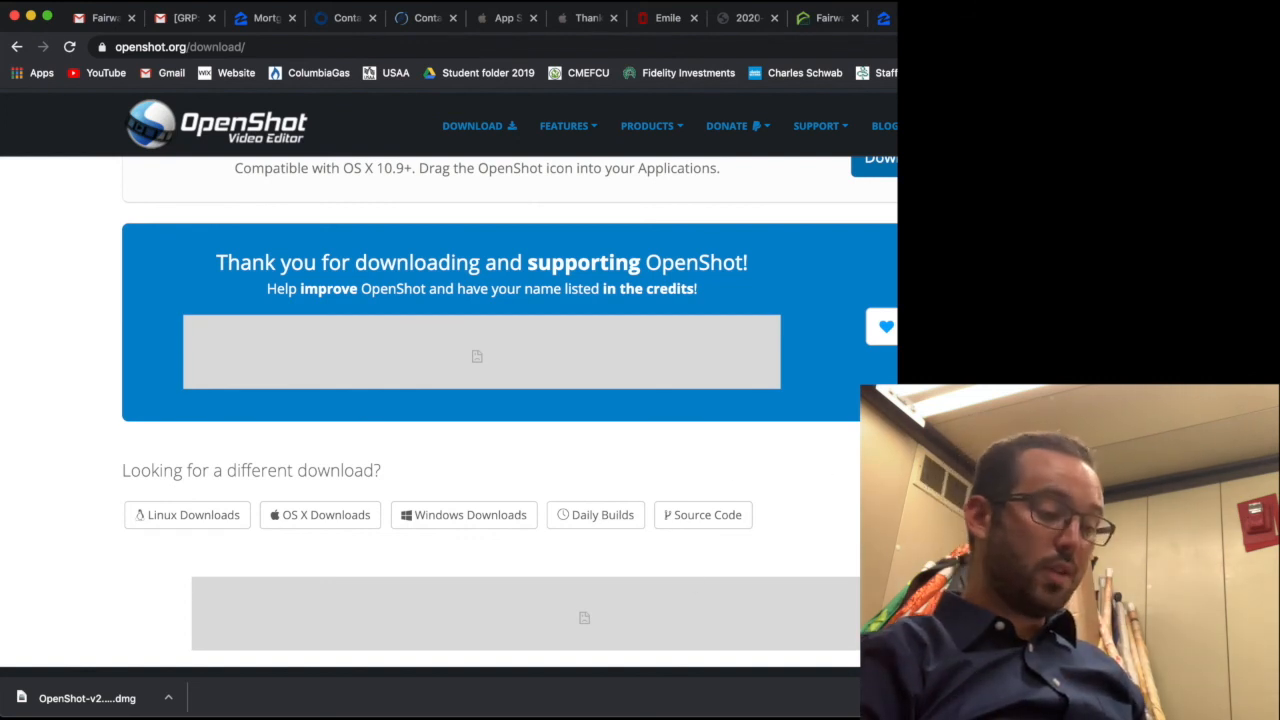
scroll(657, 369, "up", 4)
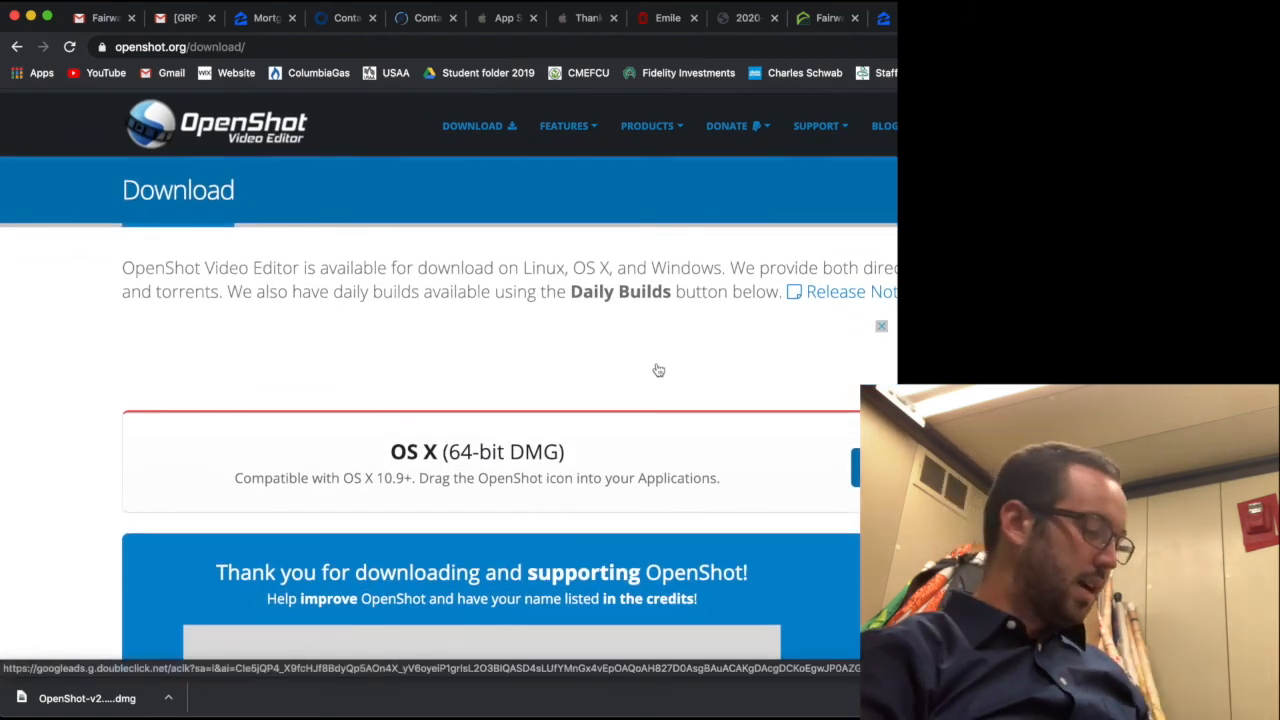
key("ctrl+Left")
key("ctrl+Right")
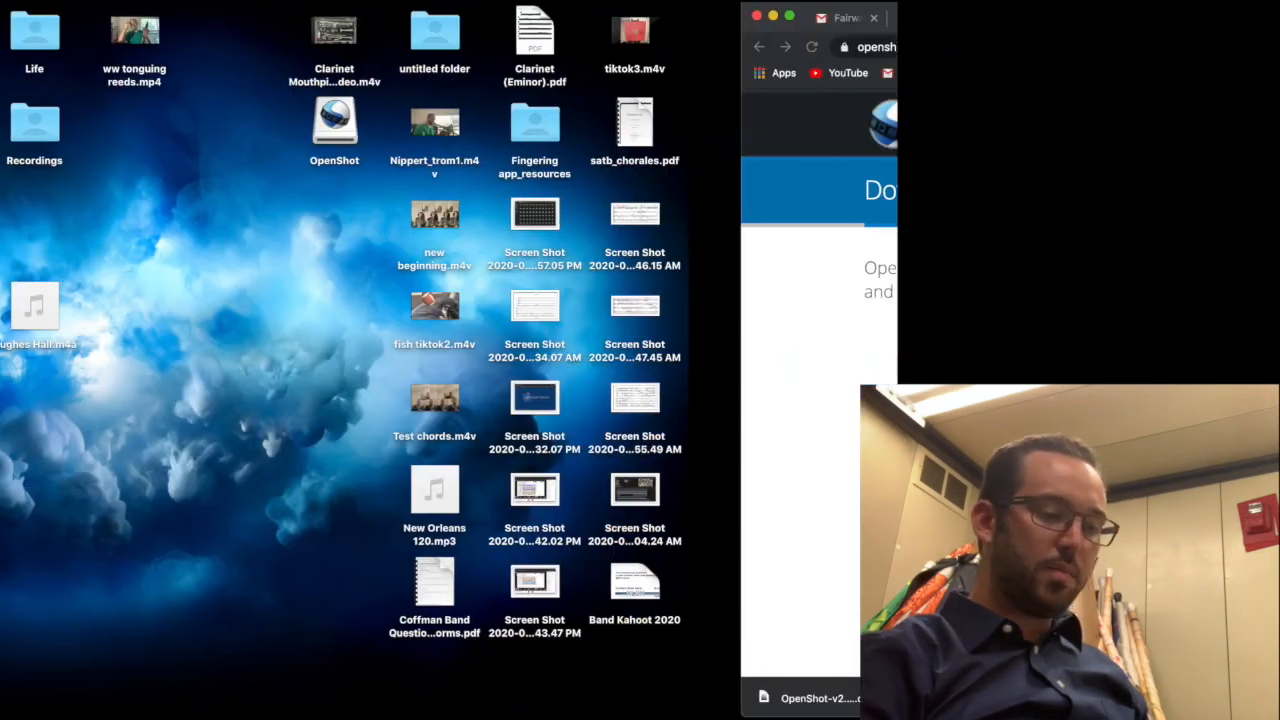